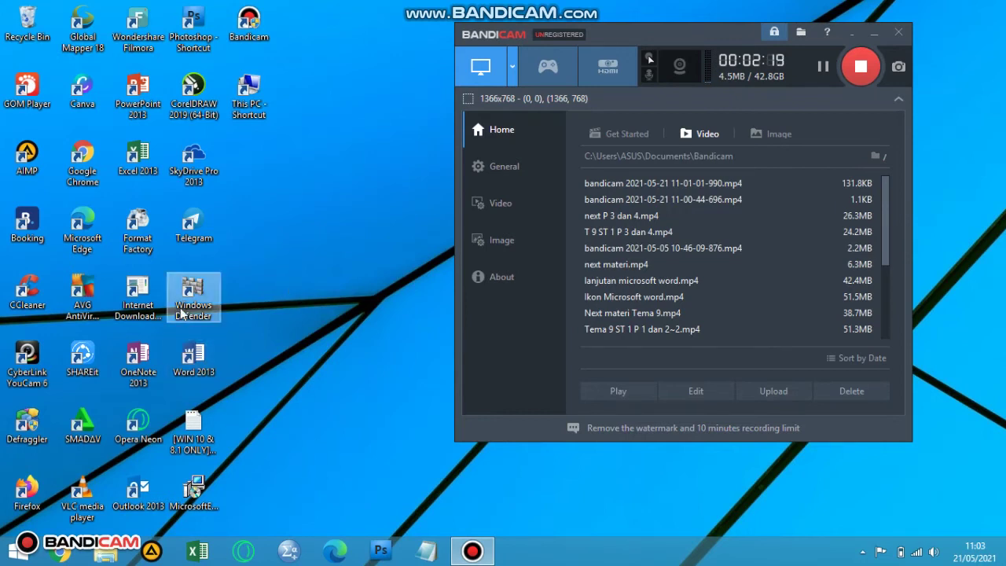
# Launch Word 2013 from the desktop and create a blank document
pyautogui.click(198, 368)
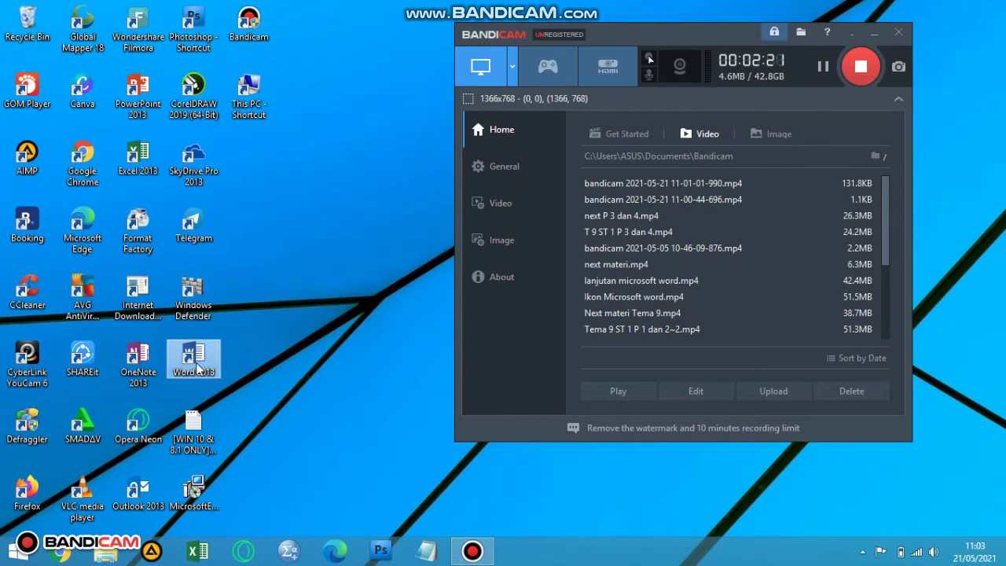
pyautogui.doubleClick(198, 368)
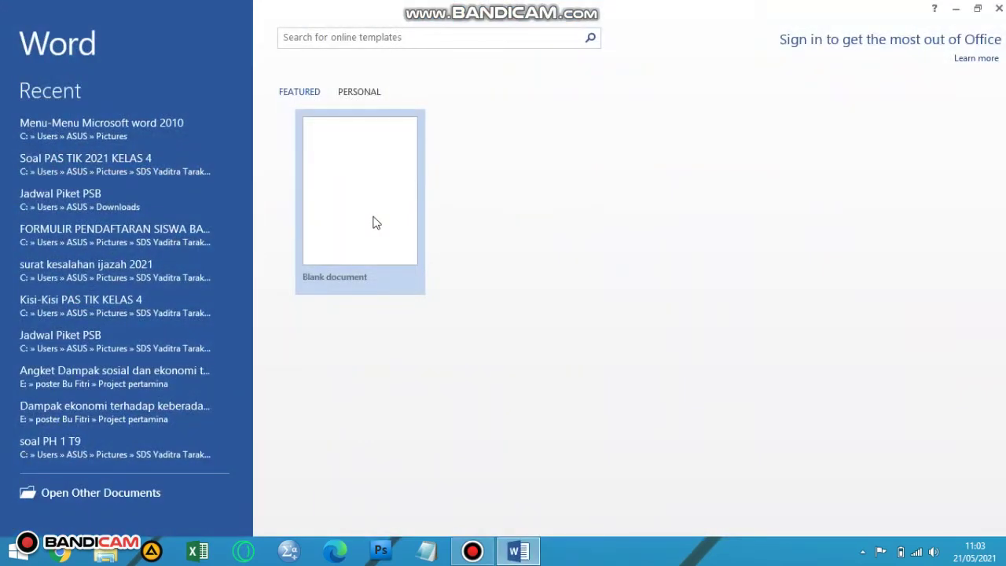
pyautogui.click(375, 221)
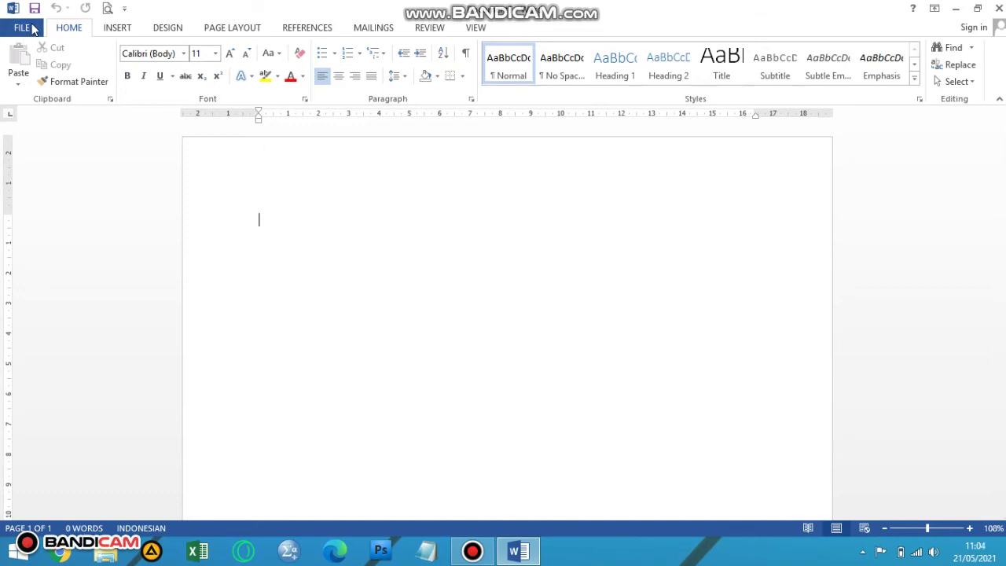
# Create another new document from the Blank document template
pyautogui.click(24, 28)
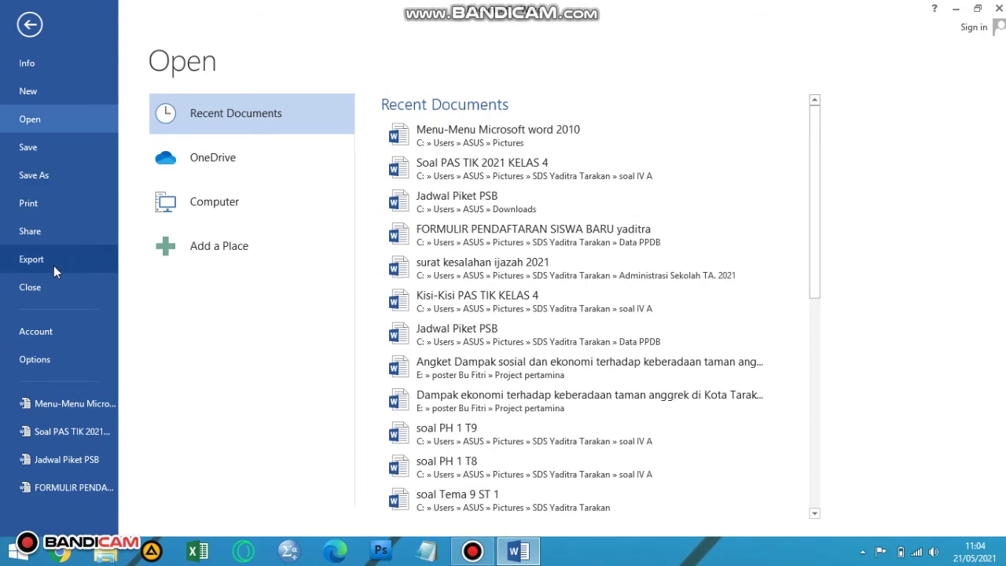
pyautogui.click(42, 96)
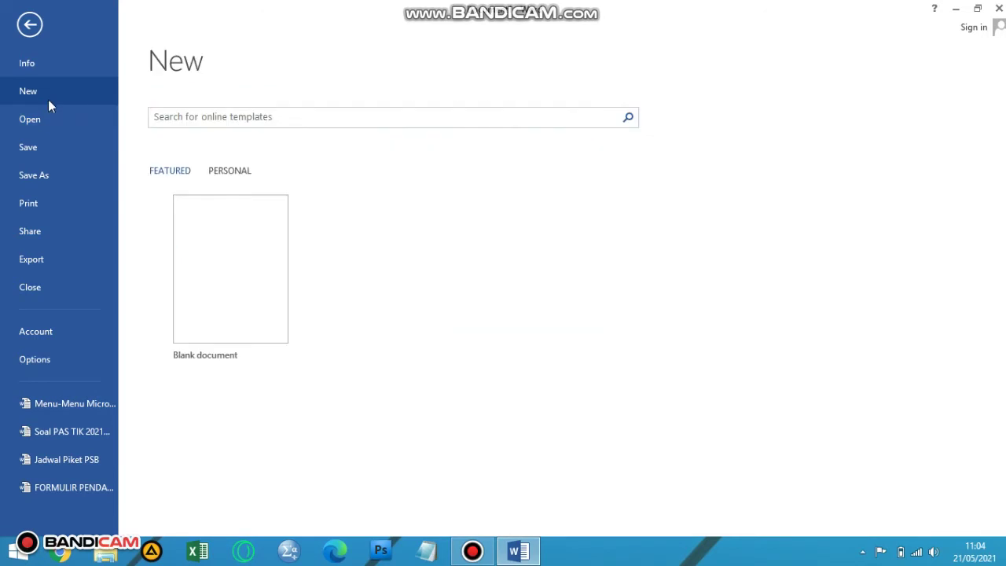
pyautogui.click(240, 319)
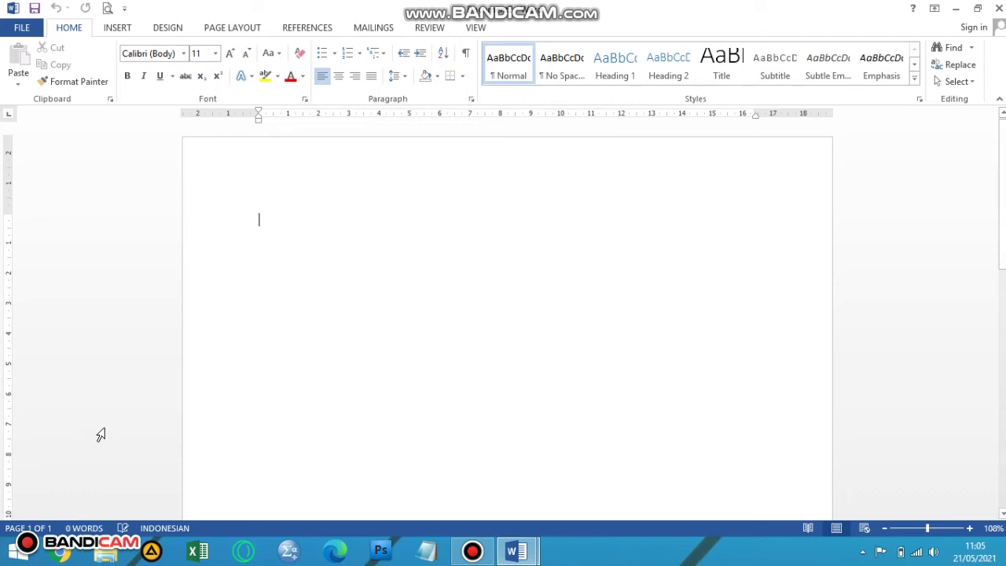
# Search Windows from the Start screen for "microsoft word", dismiss the search and return to the blank document
pyautogui.click(32, 554)
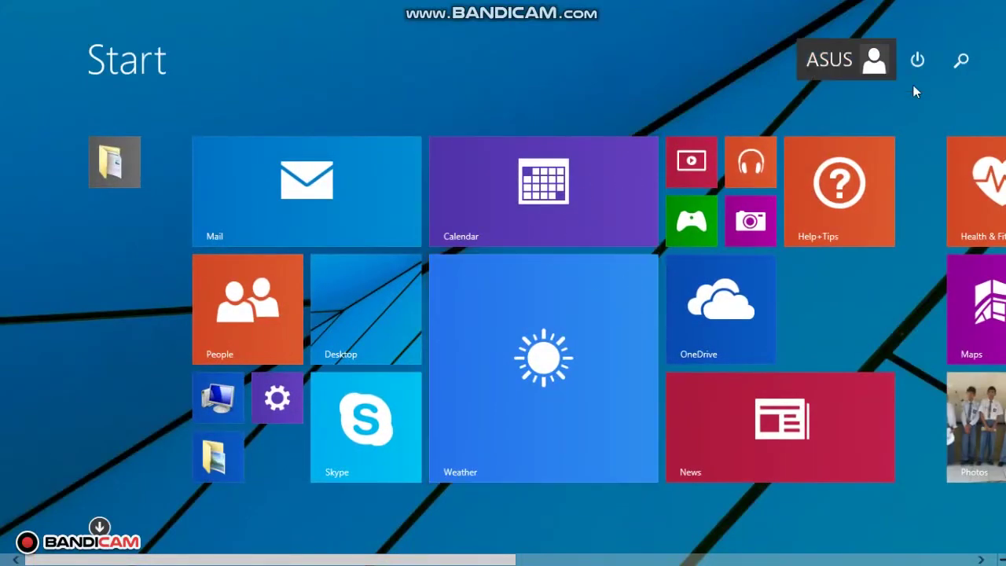
pyautogui.click(964, 63)
pyautogui.write('mir')
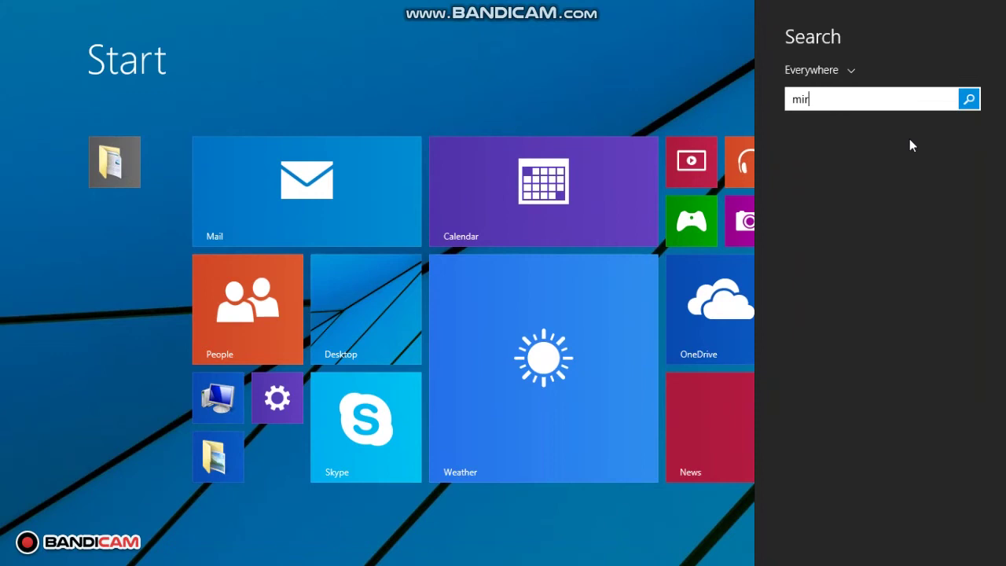
pyautogui.press('BackSpace')
pyautogui.write('ccrosoft')
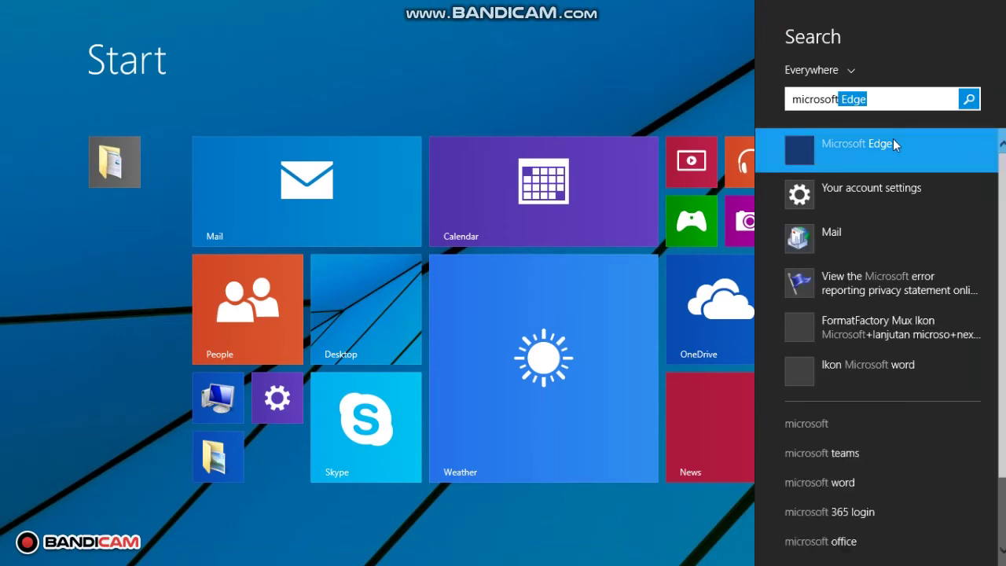
pyautogui.click(876, 100)
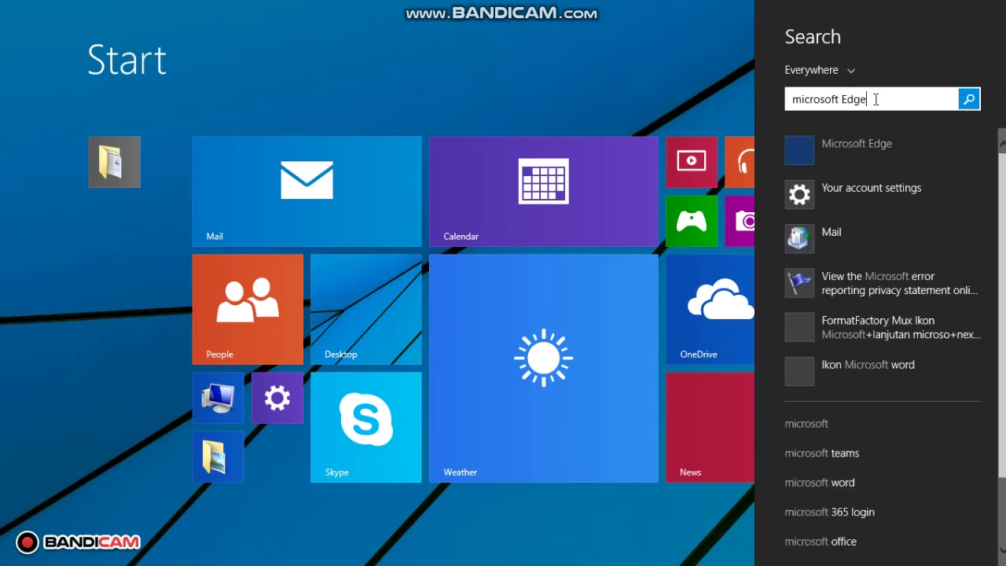
pyautogui.press('BackSpace')
pyautogui.press('BackSpace')
pyautogui.press('BackSpace')
pyautogui.press('BackSpace')
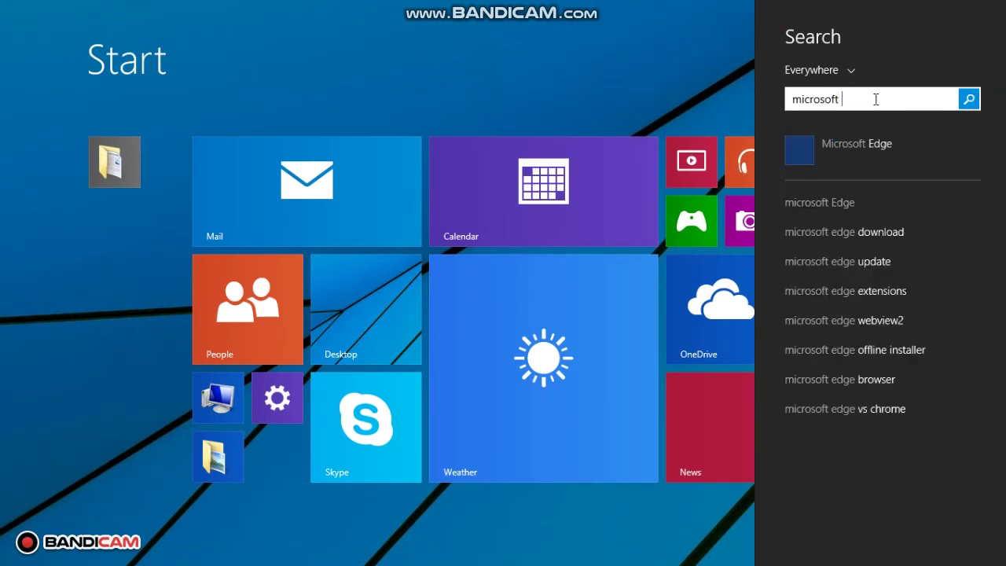
pyautogui.write('word')
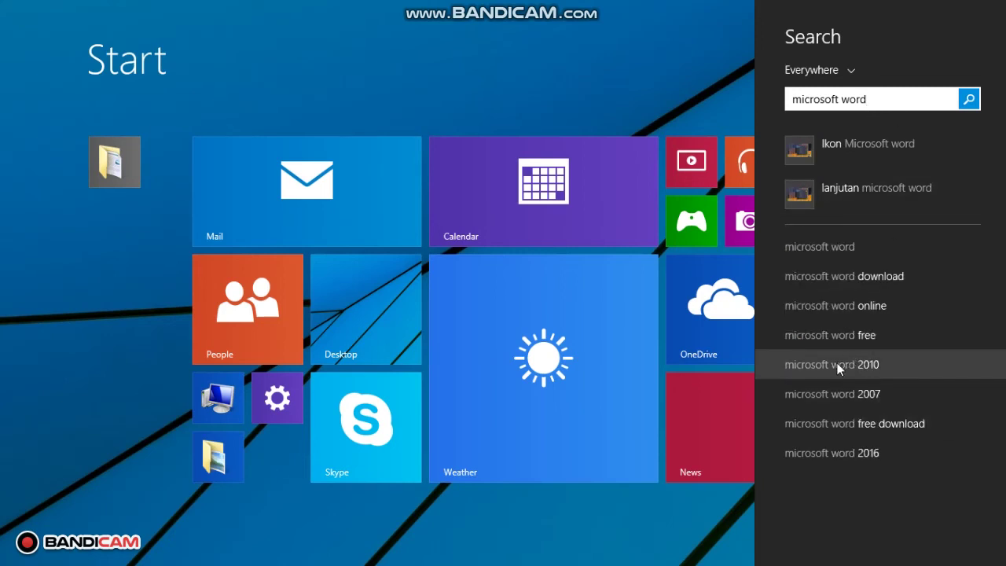
pyautogui.click(723, 73)
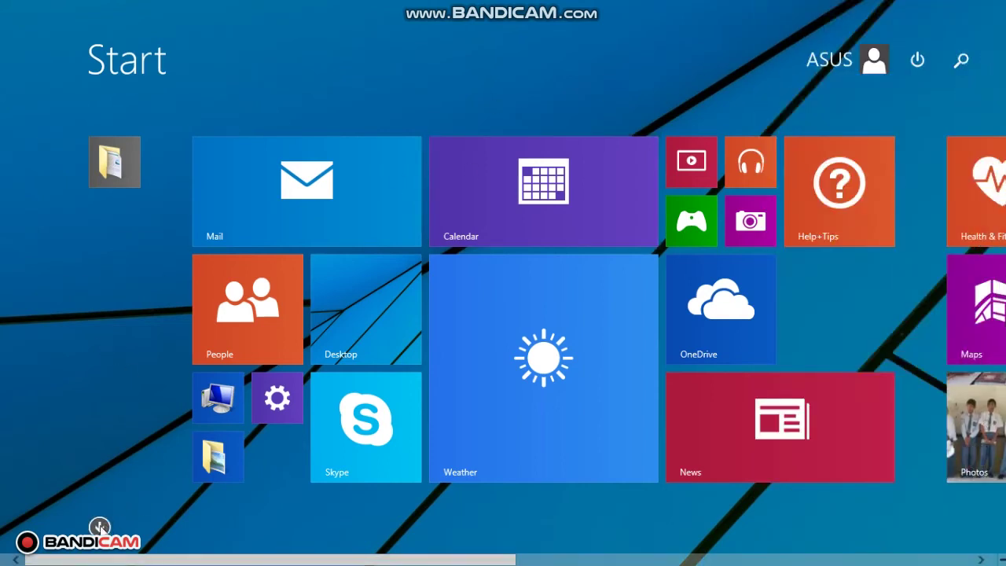
pyautogui.click(298, 315)
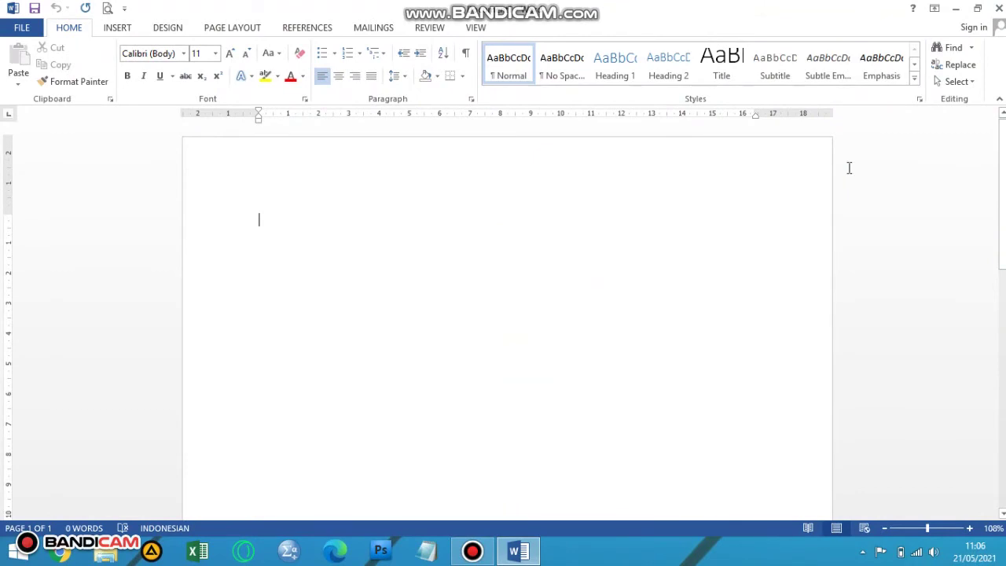
# Close the blank document and open "Menu-Menu Microsoft word 2010" from the Pictures folder in File Explorer
pyautogui.click(999, 8)
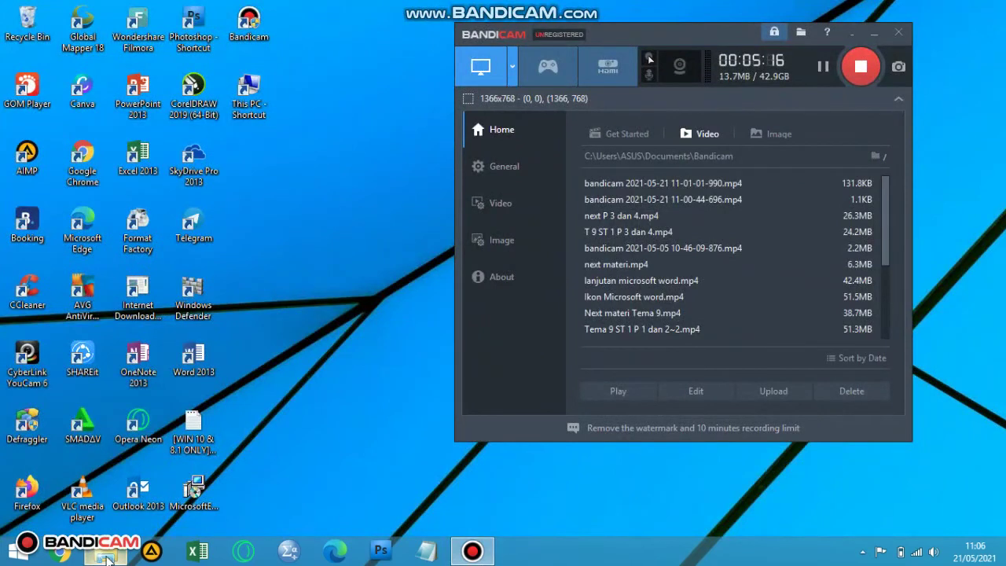
pyautogui.click(108, 556)
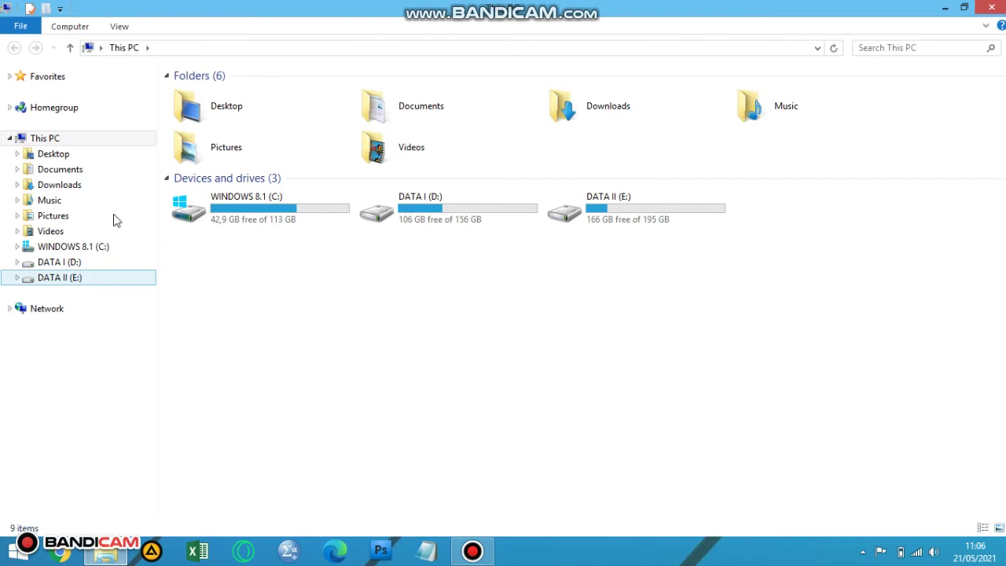
pyautogui.click(76, 220)
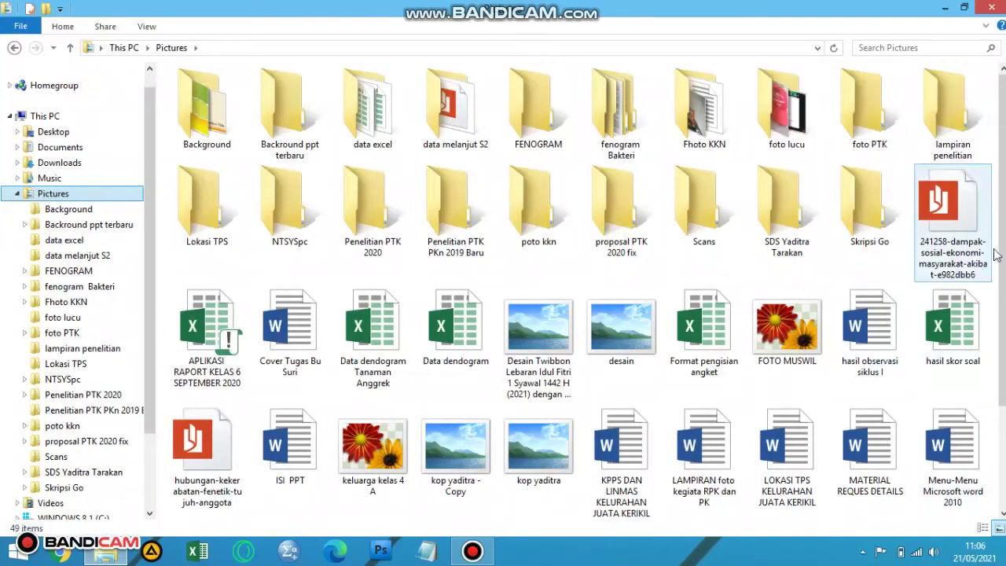
pyautogui.scroll(-1, 967, 444)
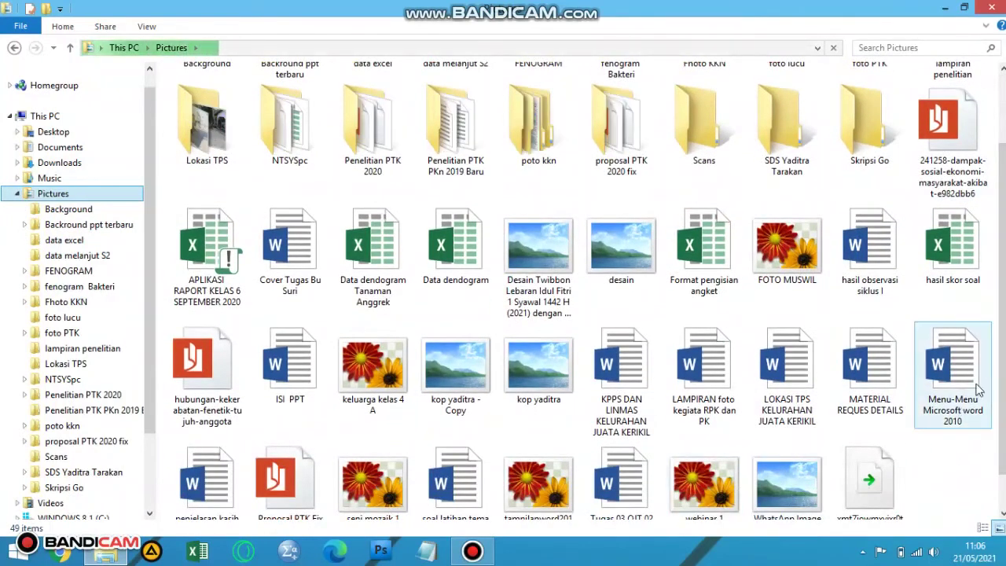
pyautogui.doubleClick(973, 386)
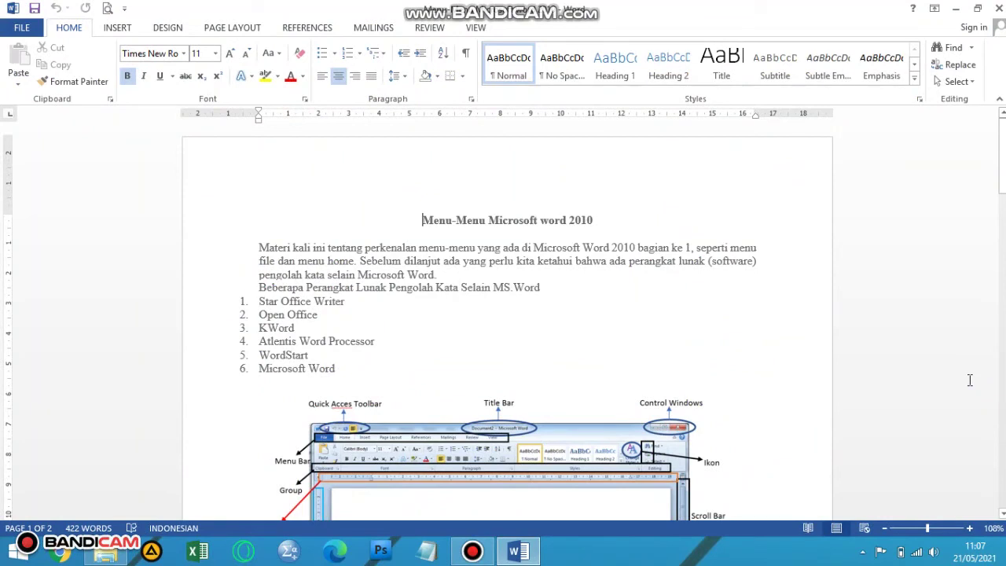
# Look through the document's word processor list, labelled Word window diagram and the descriptions of the window parts
pyautogui.scroll(-4, 667, 357)
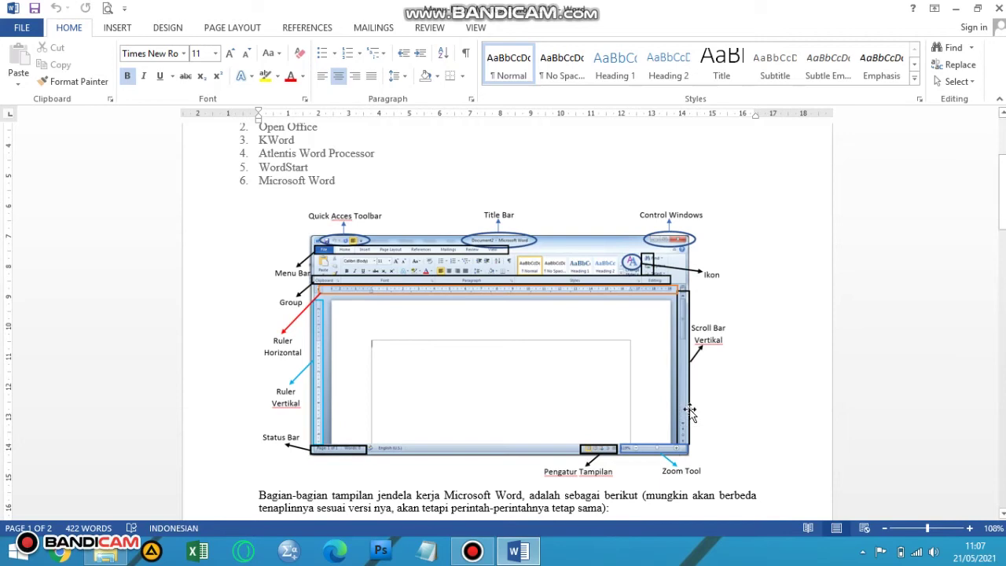
pyautogui.scroll(-3, 451, 325)
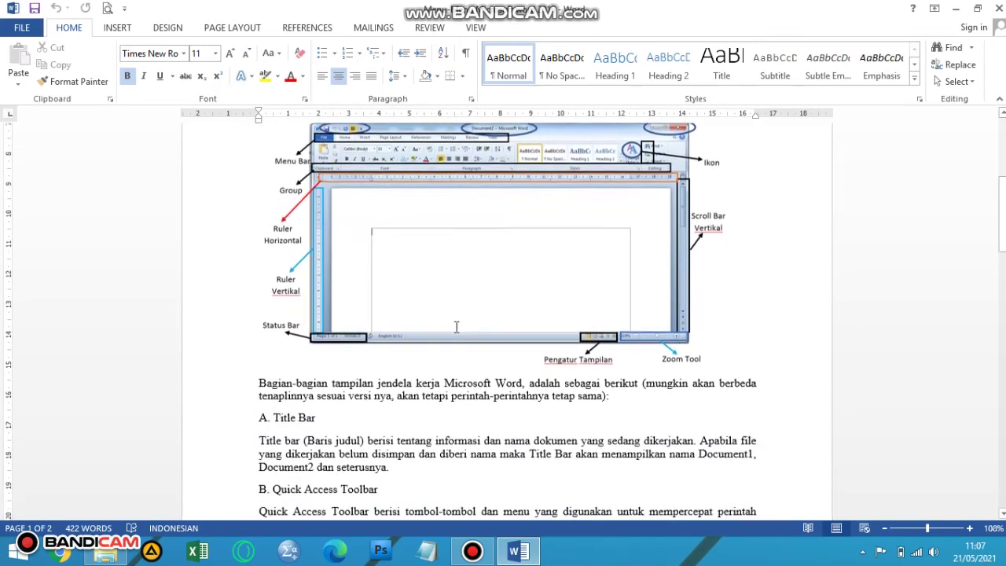
pyautogui.scroll(-10, 456, 327)
pyautogui.scroll(10, 456, 330)
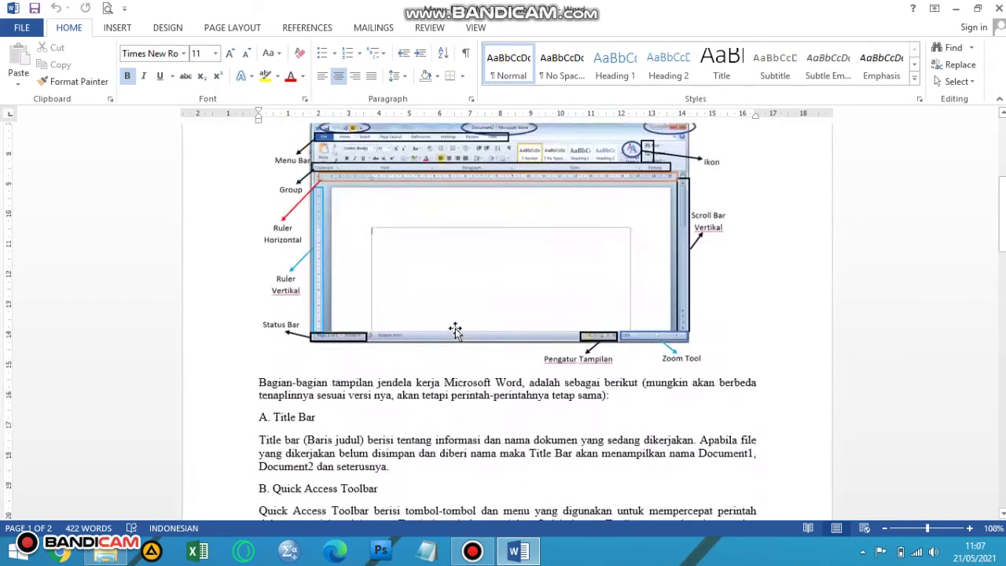
pyautogui.scroll(6, 455, 329)
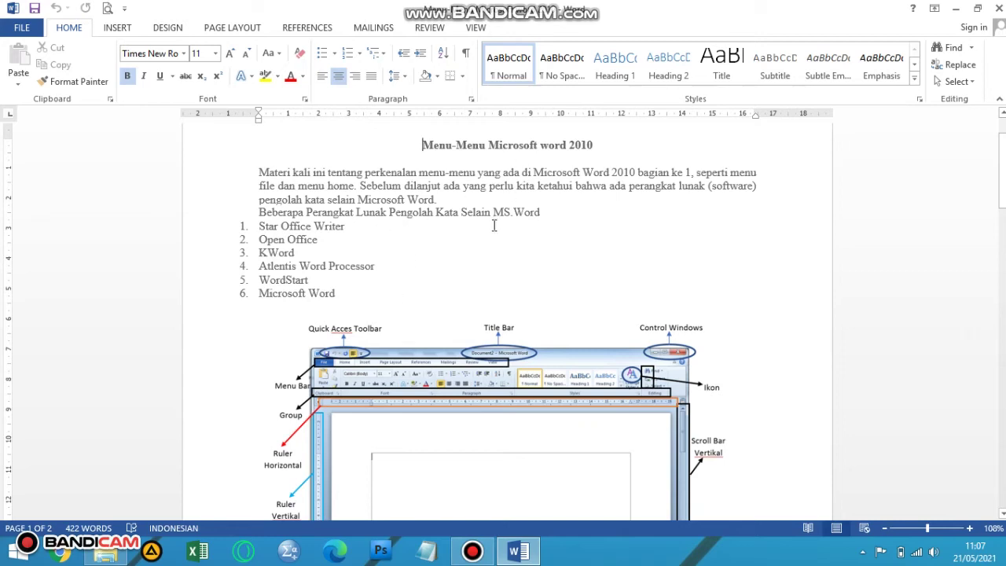
# Close the document and the Pictures folder window, and stop the screen recording in Bandicam
pyautogui.click(998, 11)
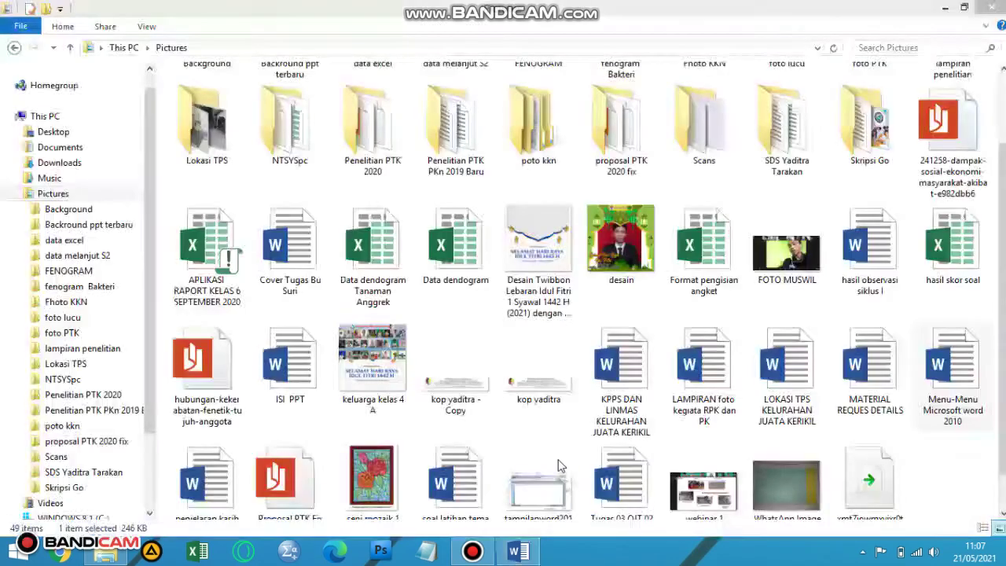
pyautogui.click(992, 6)
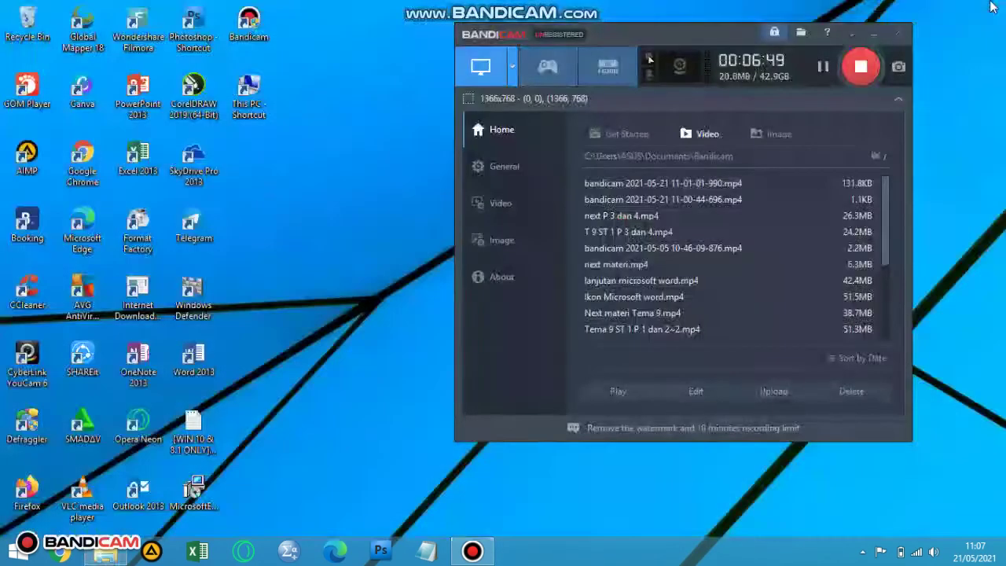
pyautogui.click(863, 67)
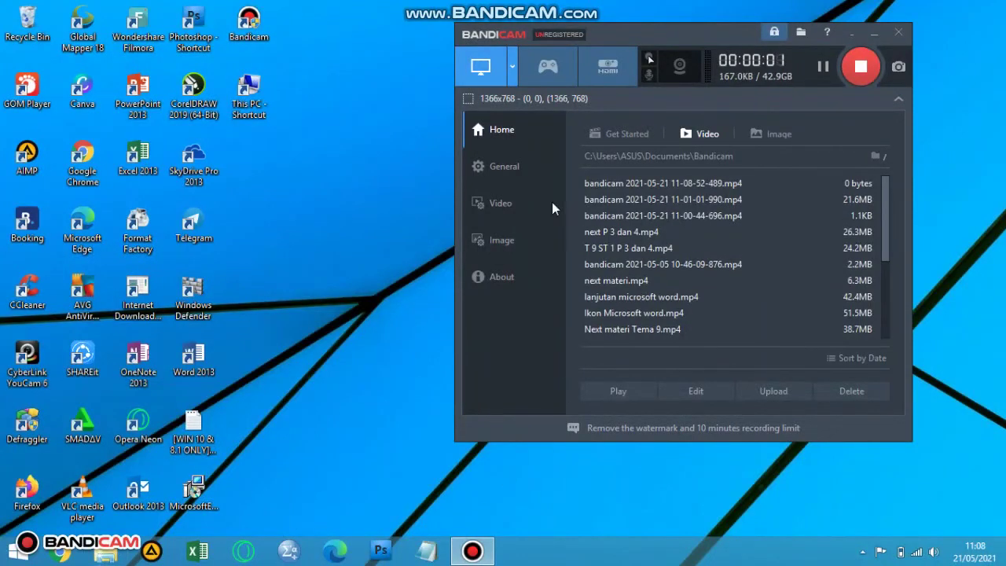
# View the Pictures folder in File Explorer and minimise its window
pyautogui.click(99, 552)
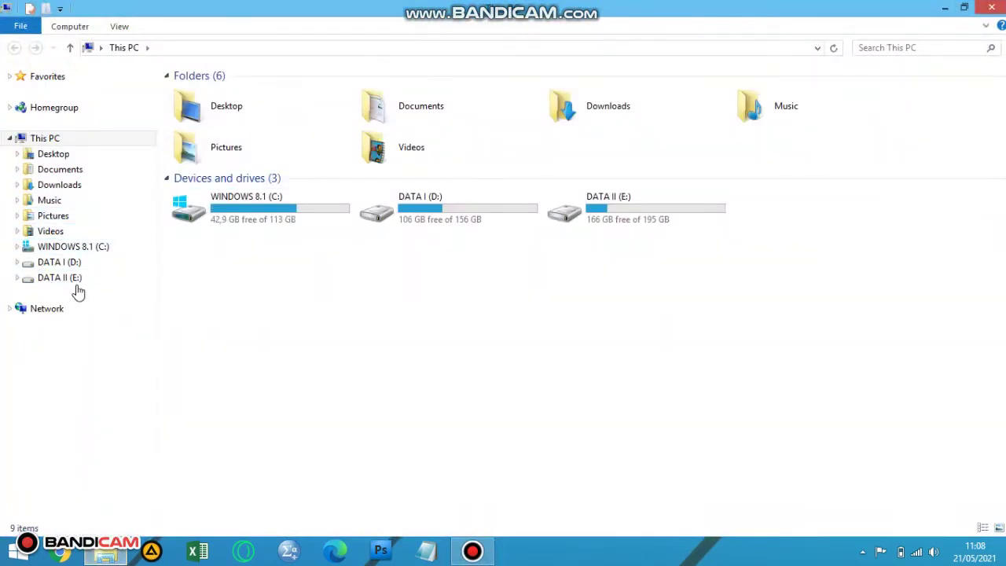
pyautogui.click(68, 217)
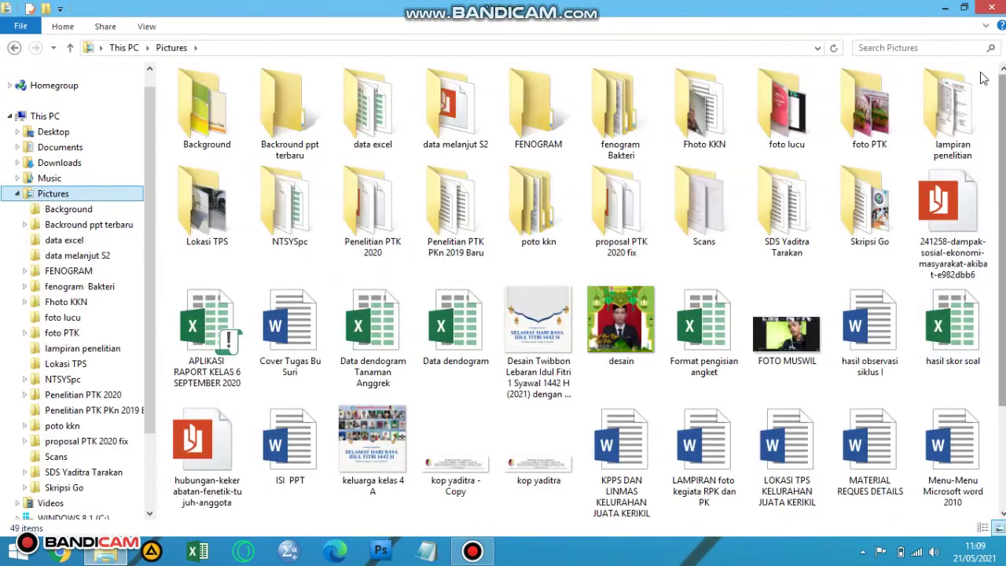
pyautogui.click(945, 8)
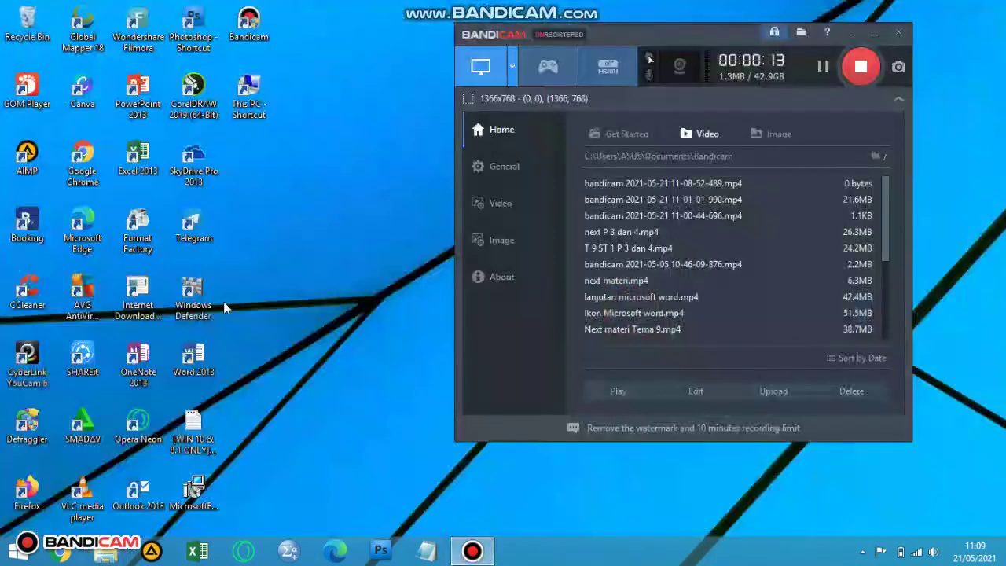
# Start Word 2013 again from the desktop with a blank document
pyautogui.click(194, 370)
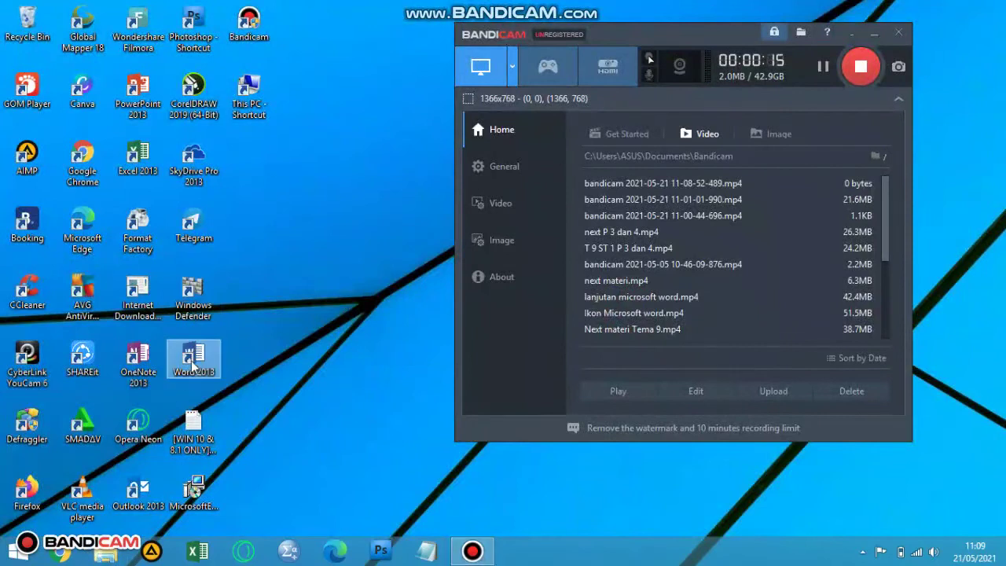
pyautogui.doubleClick(193, 371)
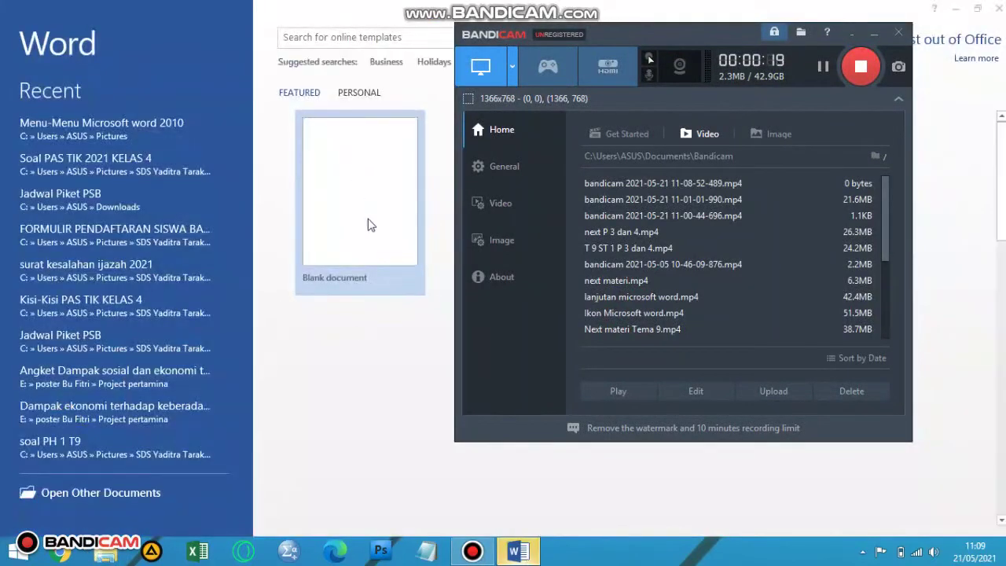
pyautogui.click(352, 228)
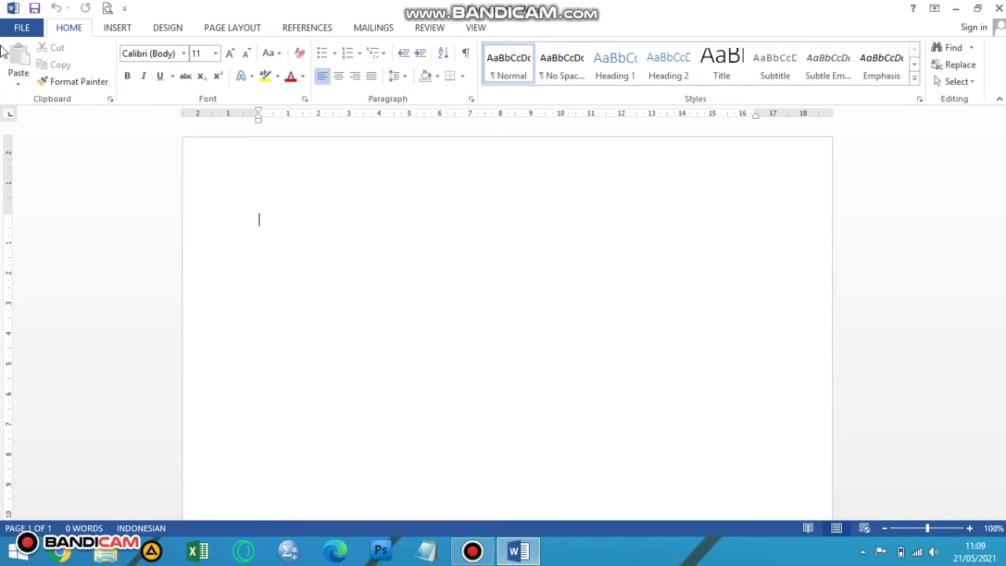
# Open "Menu-Menu Microsoft word 2010" from Word's recent documents, view it and close it
pyautogui.click(12, 33)
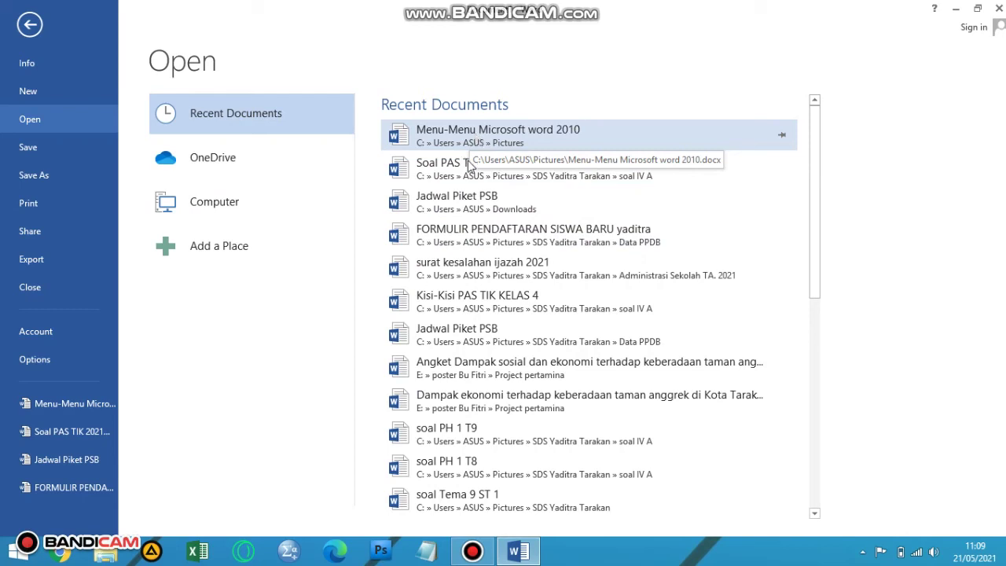
pyautogui.click(512, 139)
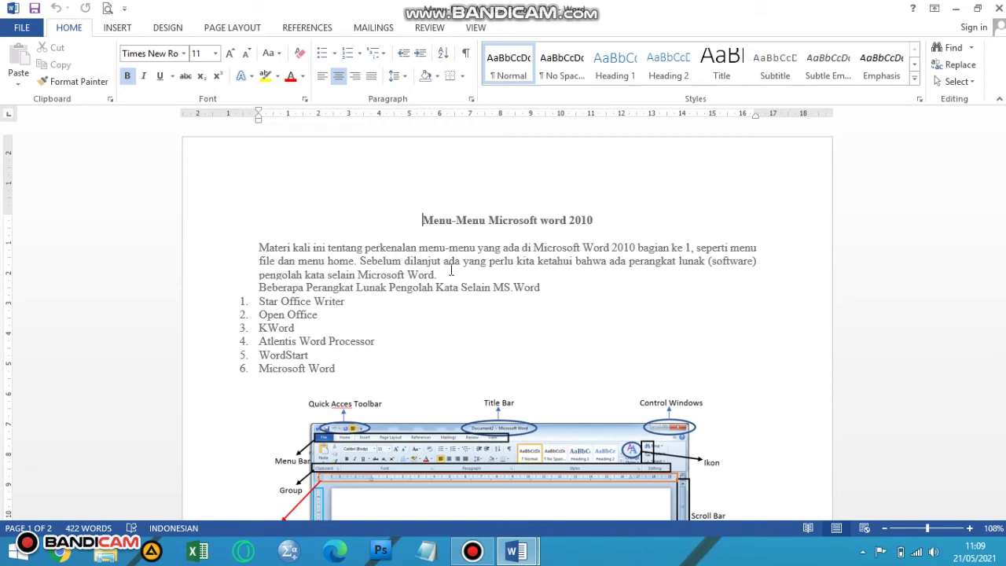
pyautogui.click(997, 9)
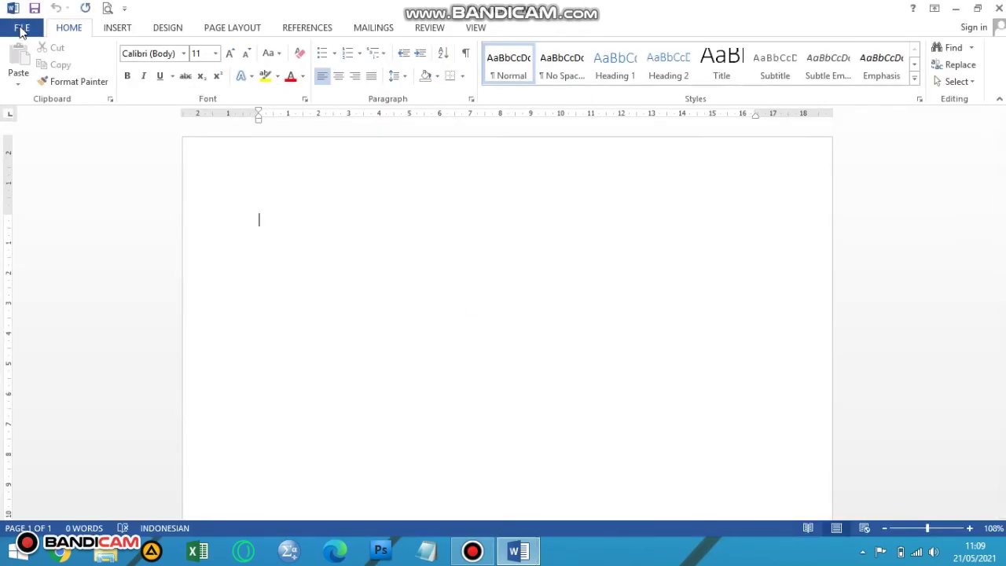
# Open "Menu-Menu Microsoft word 2010" from the recent documents again and minimise its window
pyautogui.click(21, 29)
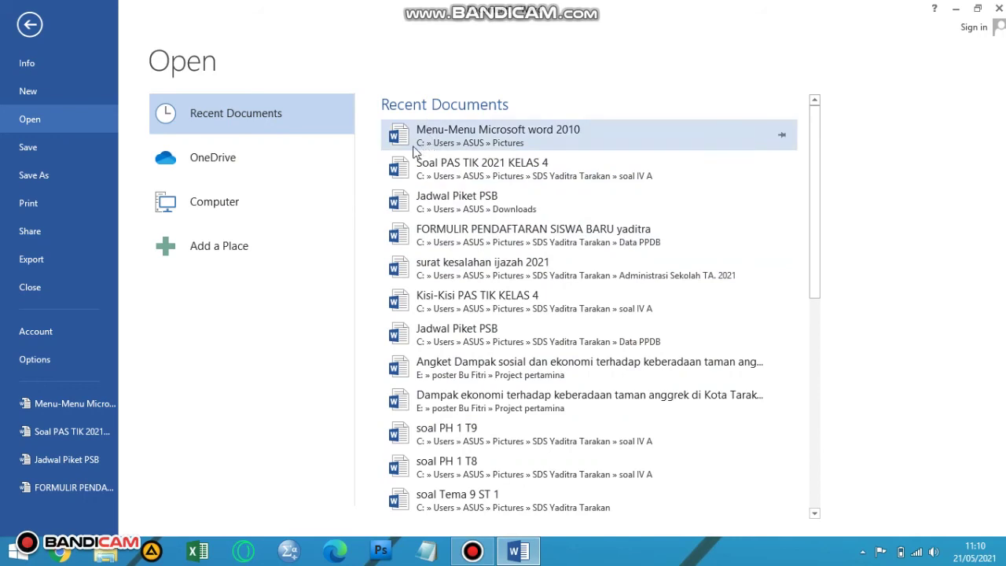
pyautogui.click(483, 138)
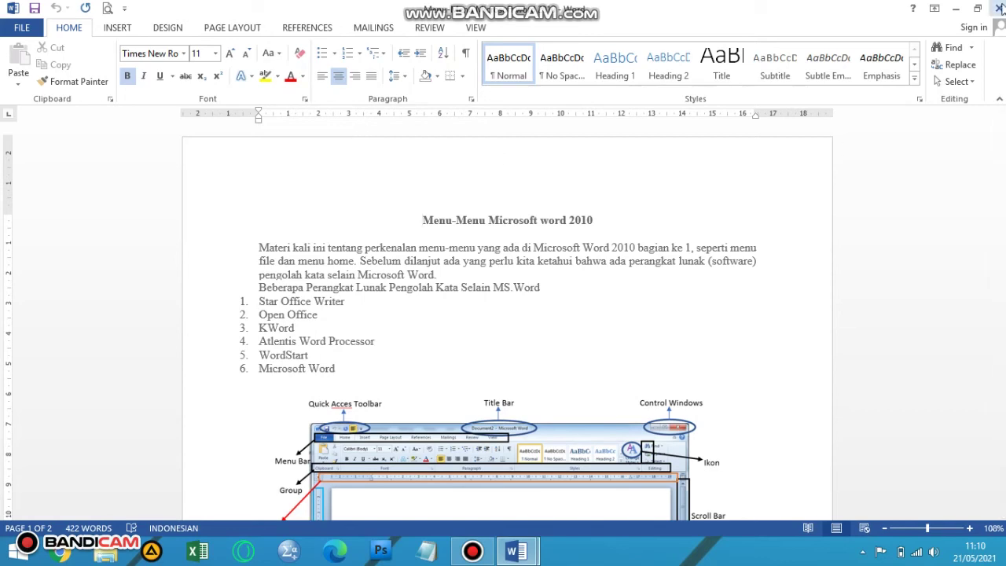
pyautogui.click(959, 10)
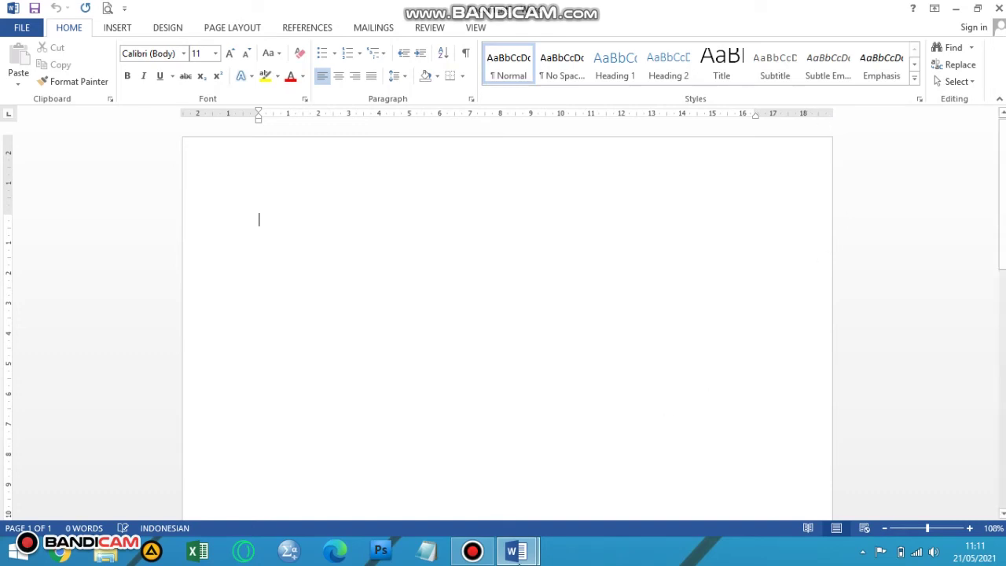
# Copy the text from the title through "Beberapa Perangkat Lunak Pengolah Kata Selain MS.Word" in "Menu-Menu Microsoft word 2010" and paste it into the blank document
pyautogui.click(516, 551)
pyautogui.click(553, 471)
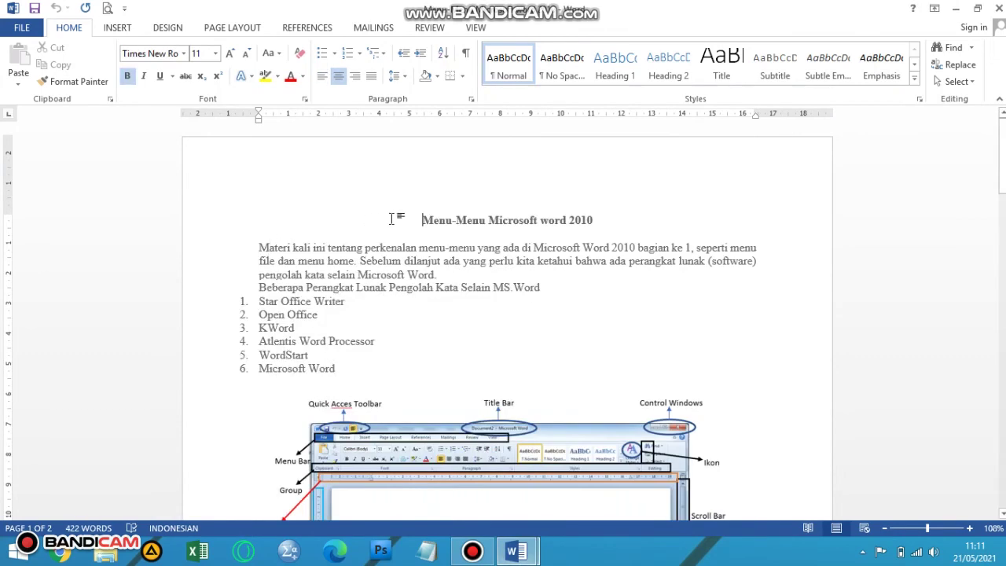
pyautogui.keyDown('shift'); pyautogui.click(538, 287); pyautogui.keyUp('shift')
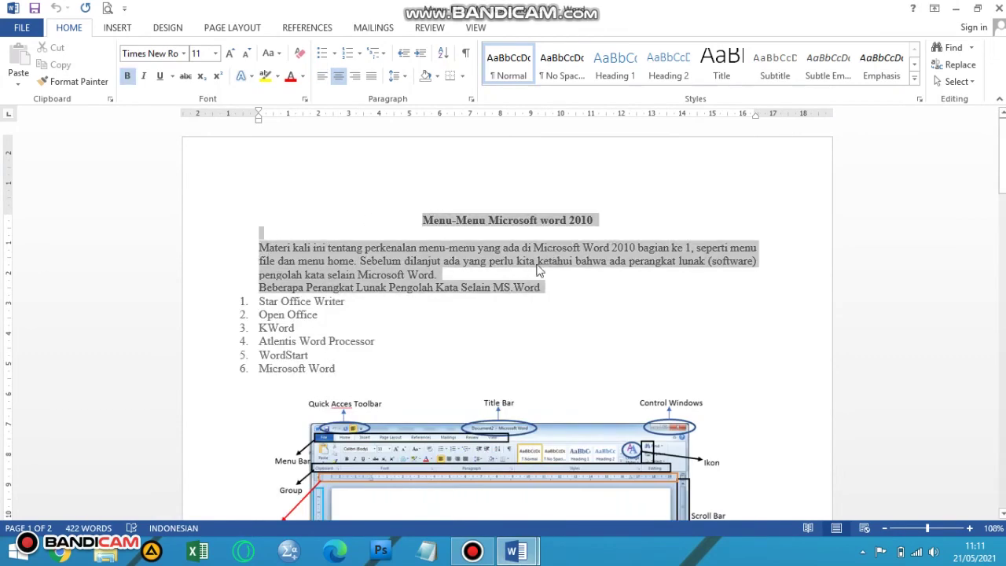
pyautogui.hotkey('ctrl', 'c')
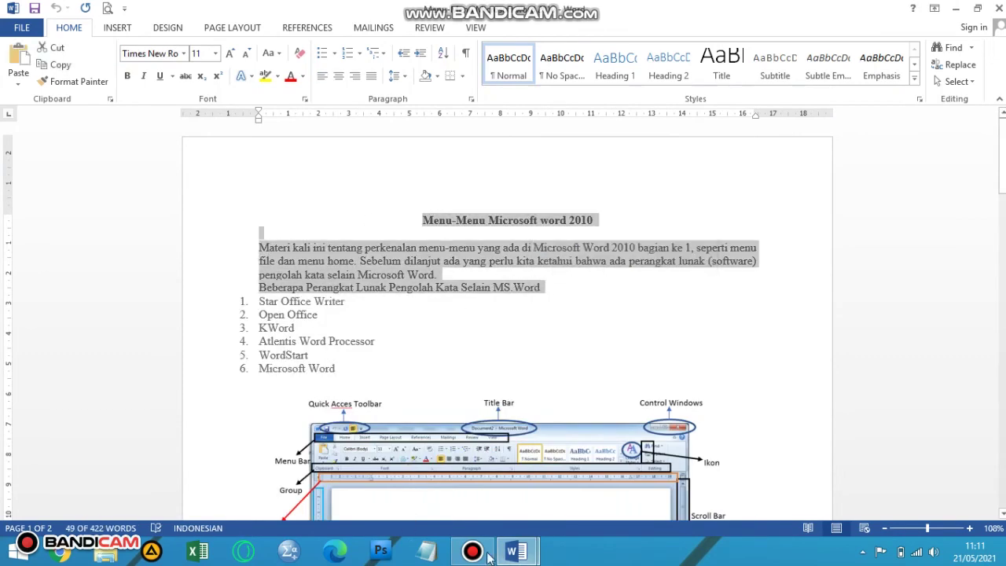
pyautogui.moveTo(511, 553)
pyautogui.click(372, 425)
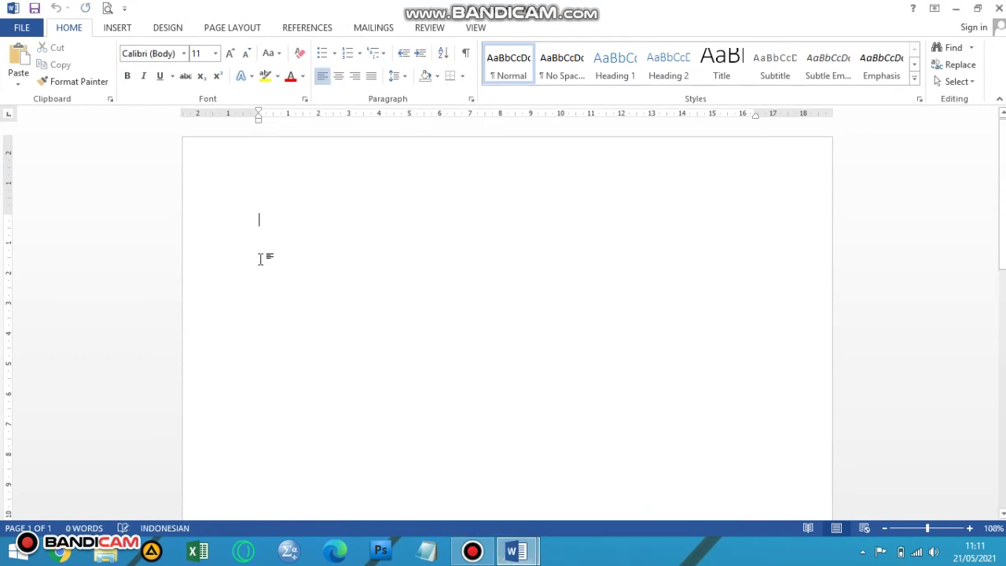
pyautogui.hotkey('ctrl', 'v')
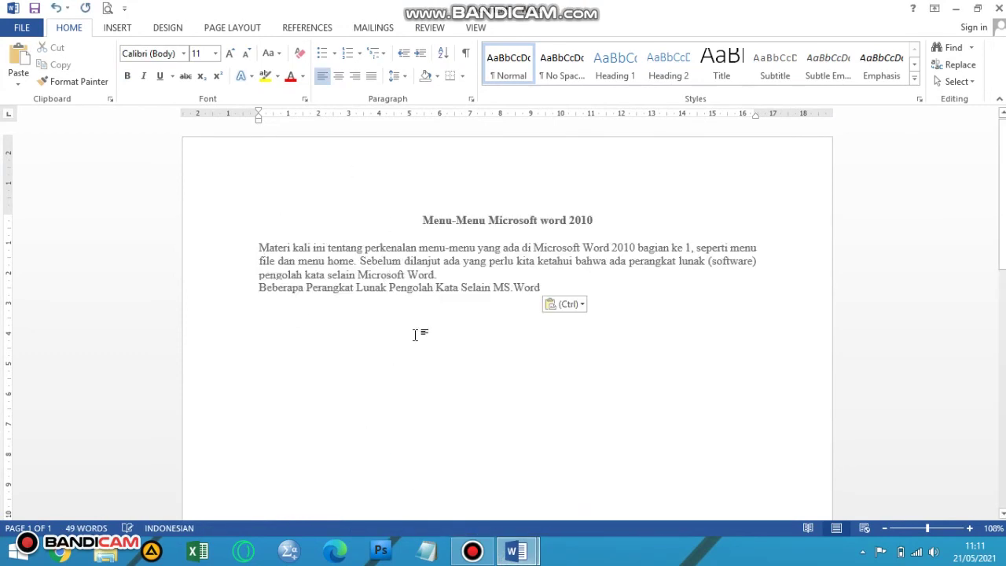
# Justify the pasted paragraph beginning "Materi kali ini" and indent its first line by one tab
pyautogui.click(259, 248)
pyautogui.hotkey('ctrl', 'j')
pyautogui.press('Tab')
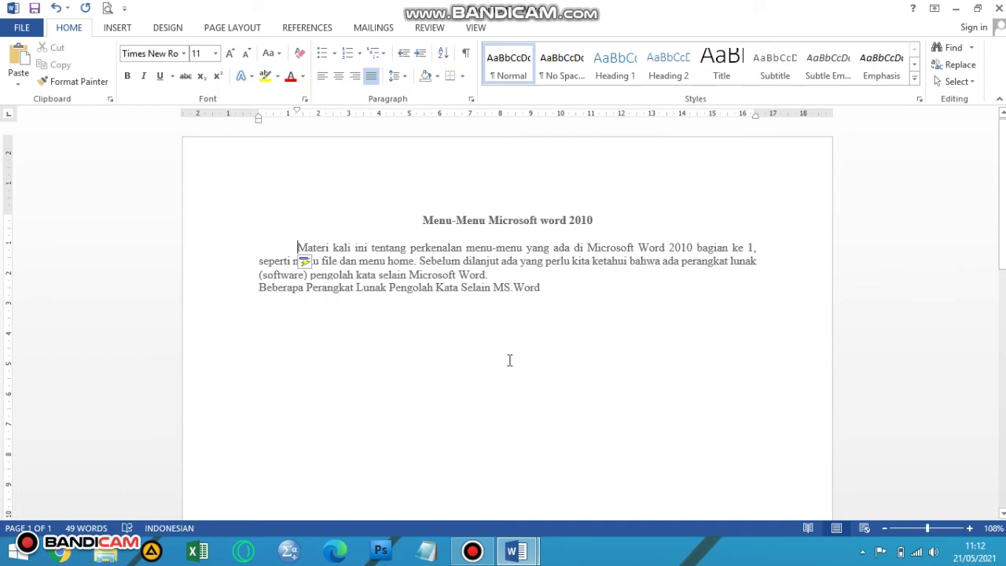
# Return to the "Menu-Menu Microsoft word 2010" document and clear its text selection
pyautogui.moveTo(525, 556)
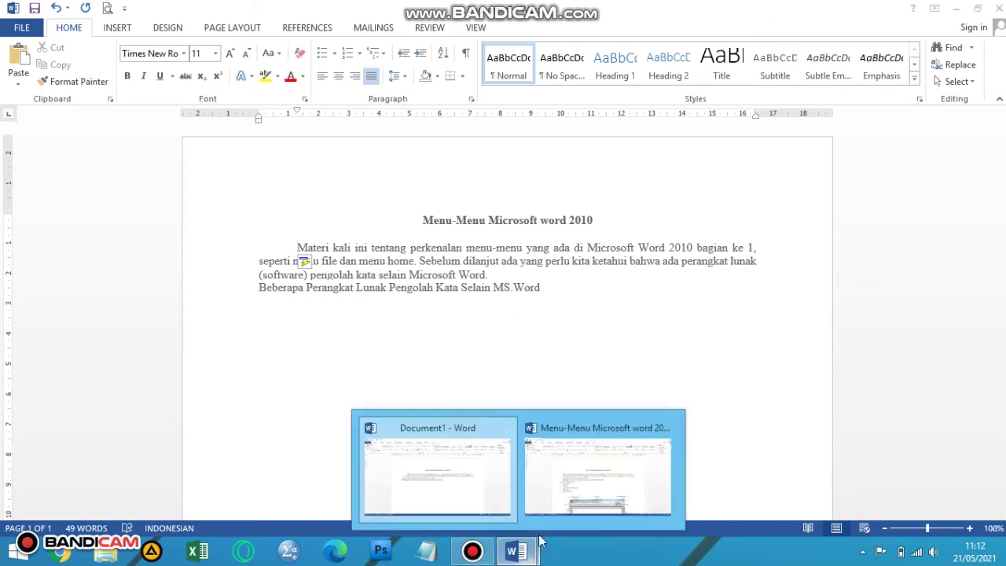
pyautogui.click(531, 456)
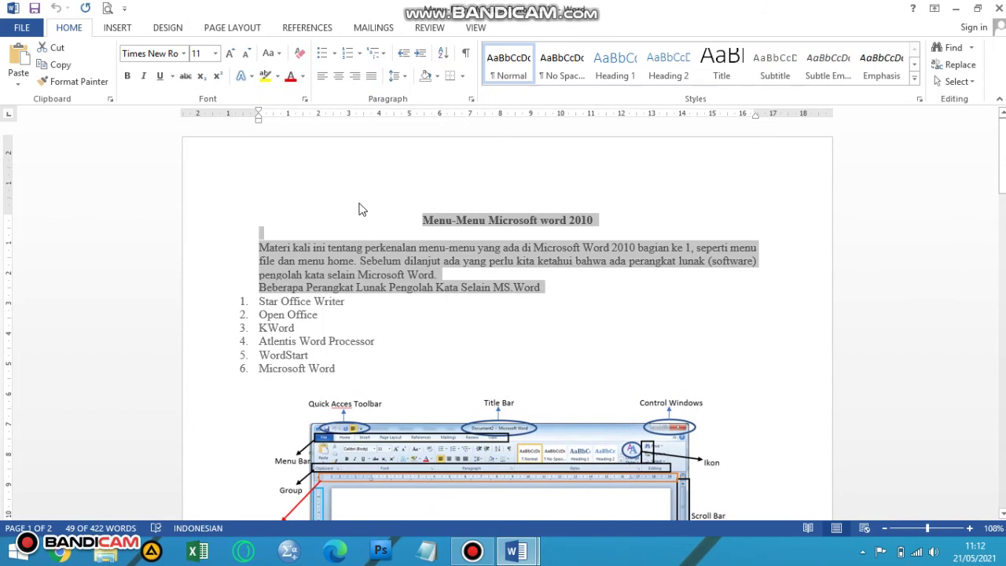
pyautogui.click(313, 184)
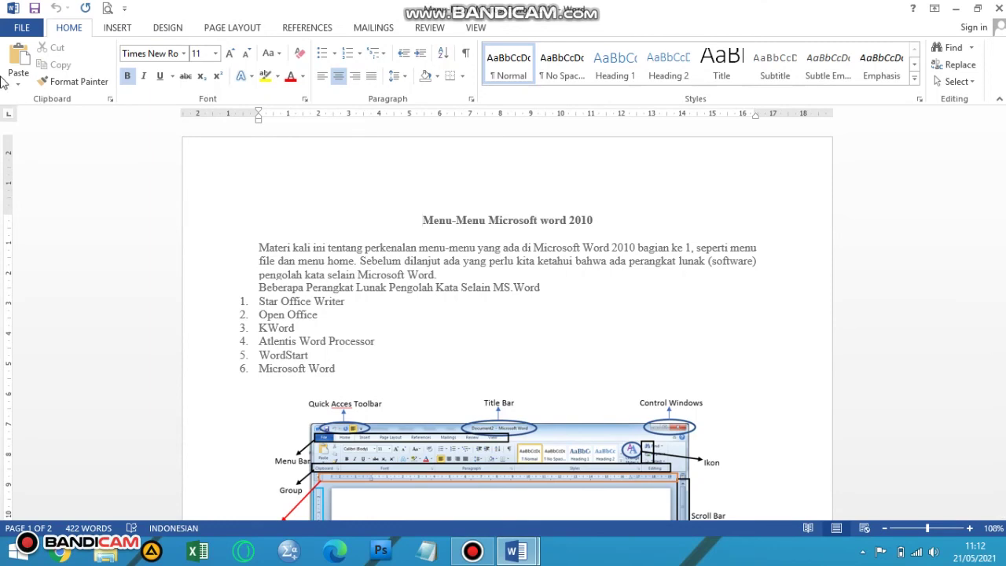
# Open Word Options and look through the General and Advanced settings
pyautogui.click(21, 29)
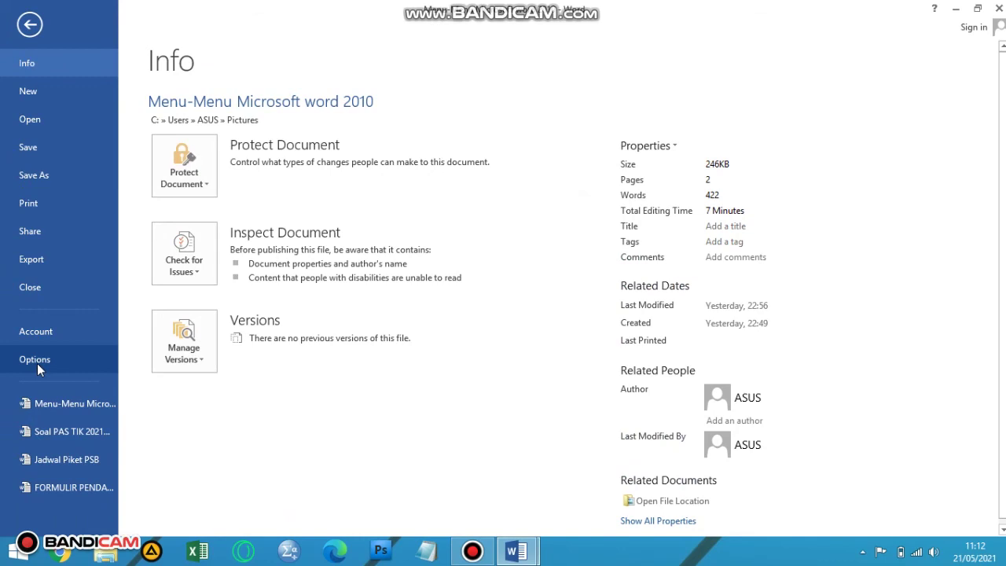
pyautogui.press('Escape')
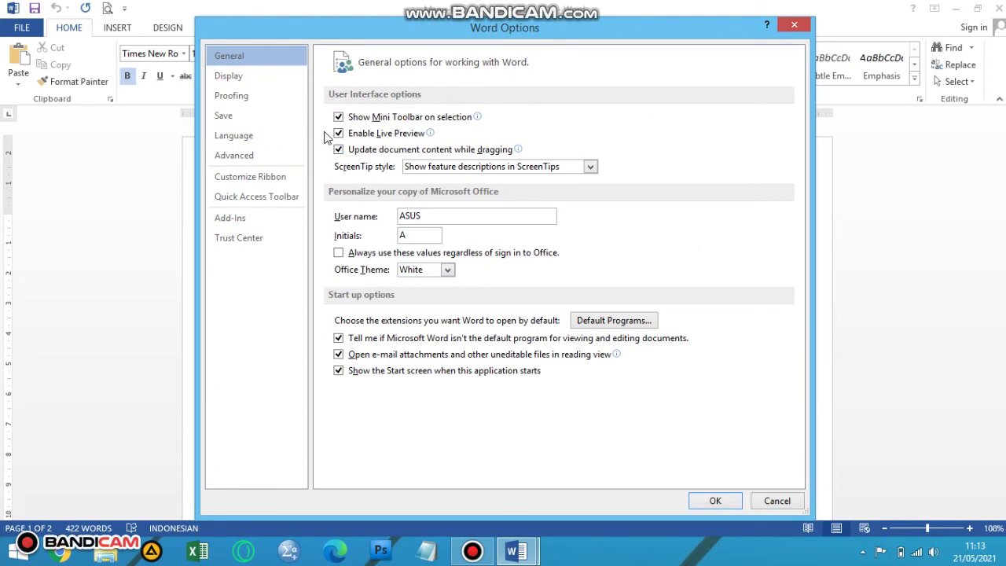
pyautogui.click(229, 155)
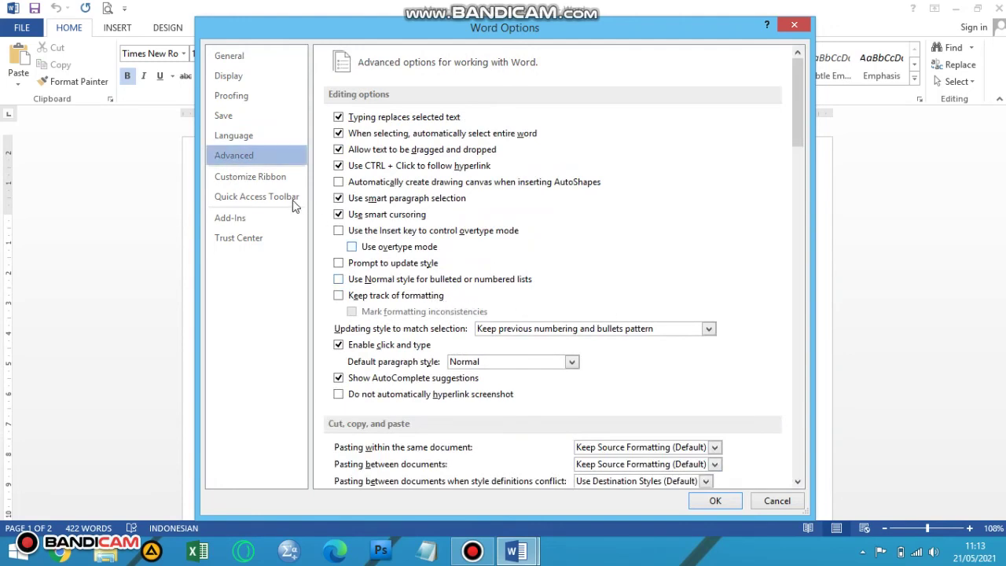
pyautogui.click(240, 61)
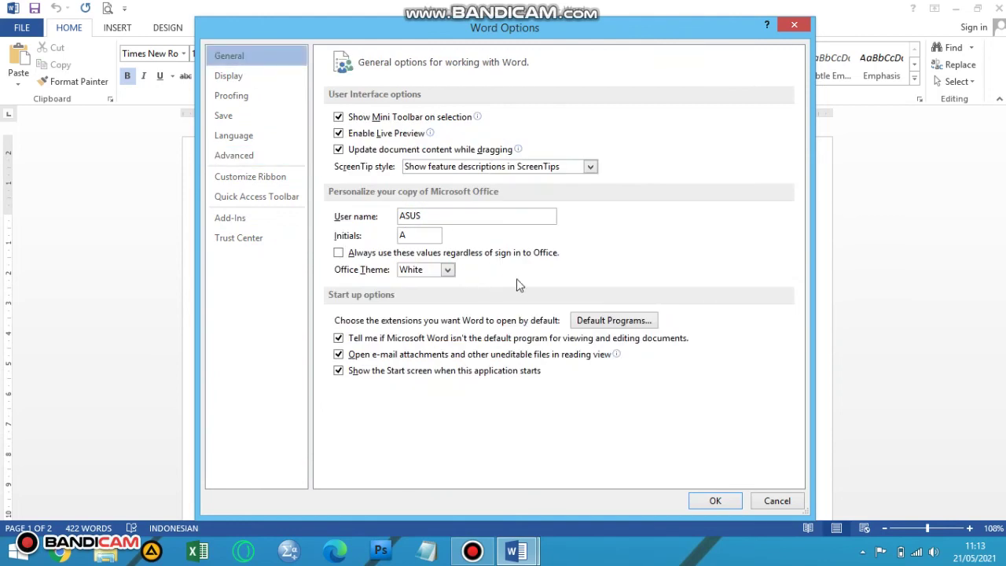
# Choose Centimeters as the measurement unit in the Display section of the Advanced options and apply the settings
pyautogui.click(250, 165)
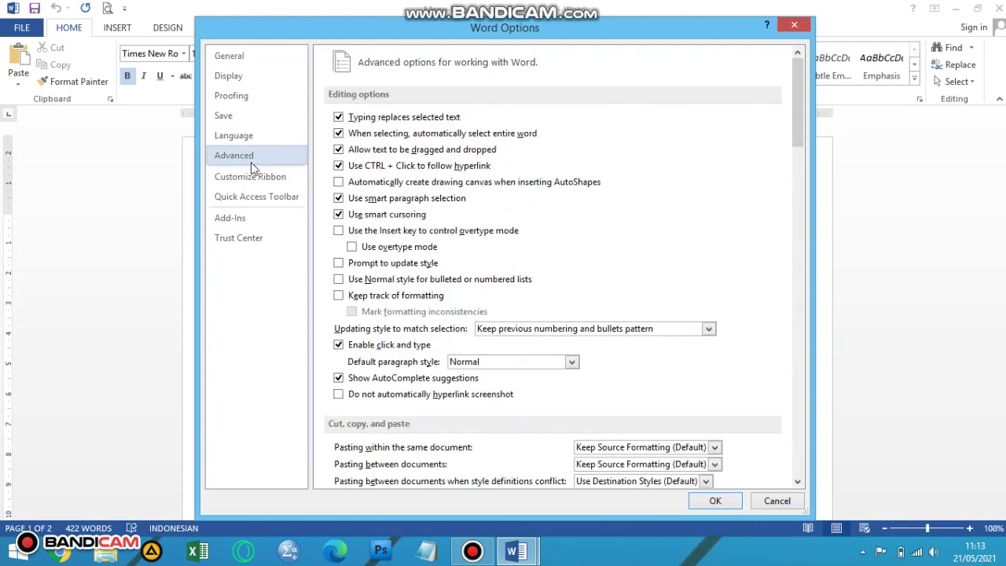
pyautogui.scroll(-3, 563, 378)
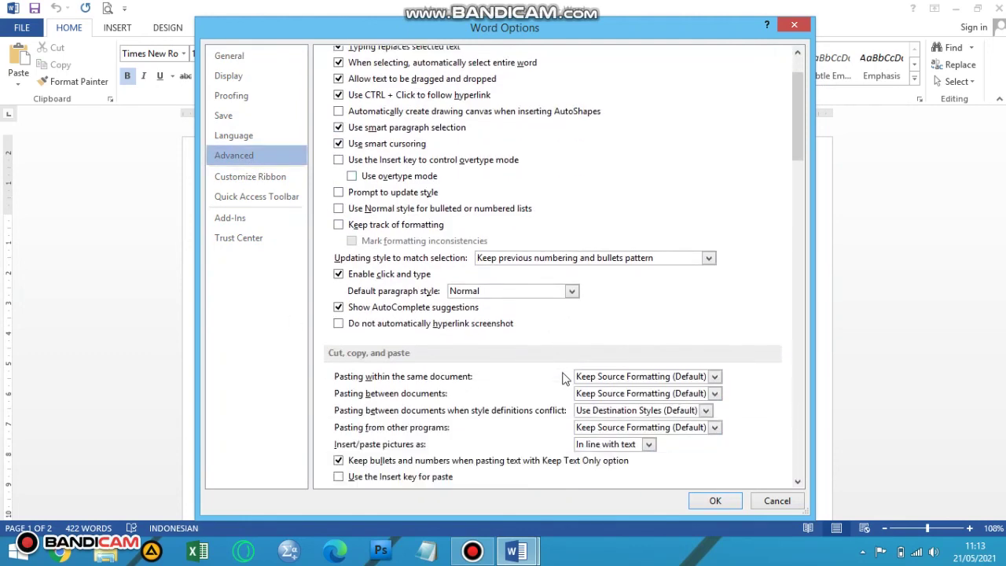
pyautogui.scroll(-6, 562, 378)
pyautogui.scroll(-10, 565, 378)
pyautogui.scroll(-9, 563, 374)
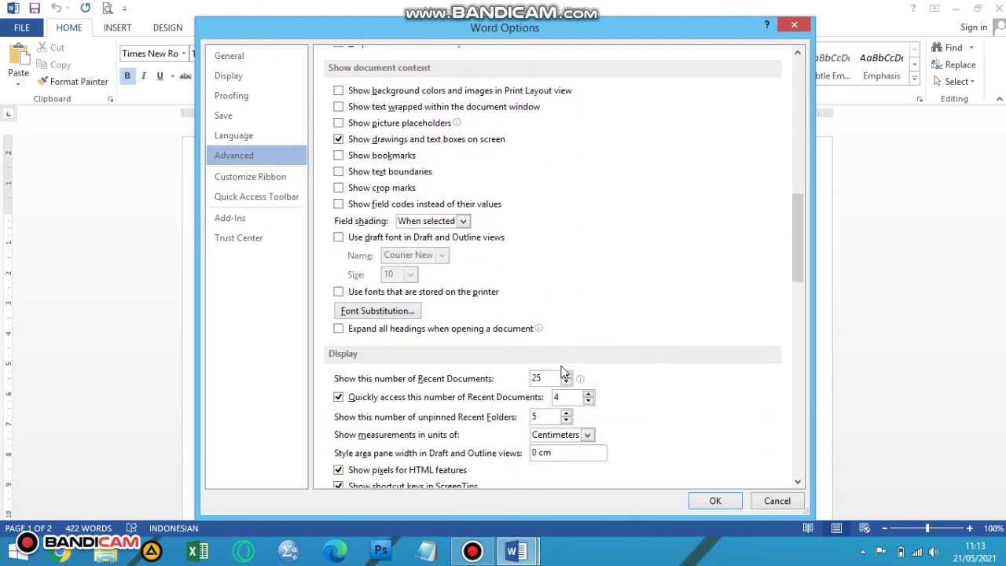
pyautogui.scroll(-3, 563, 373)
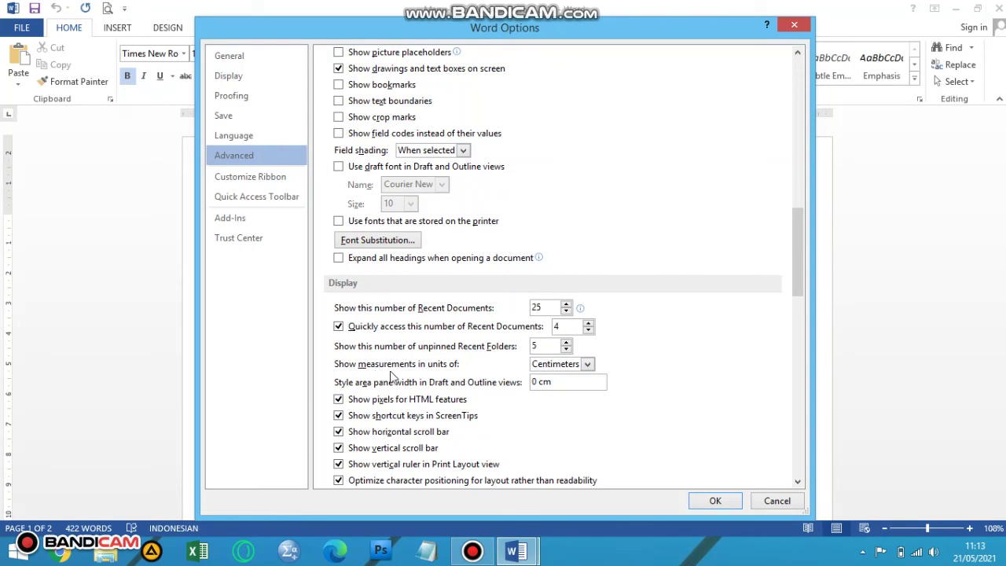
pyautogui.click(588, 366)
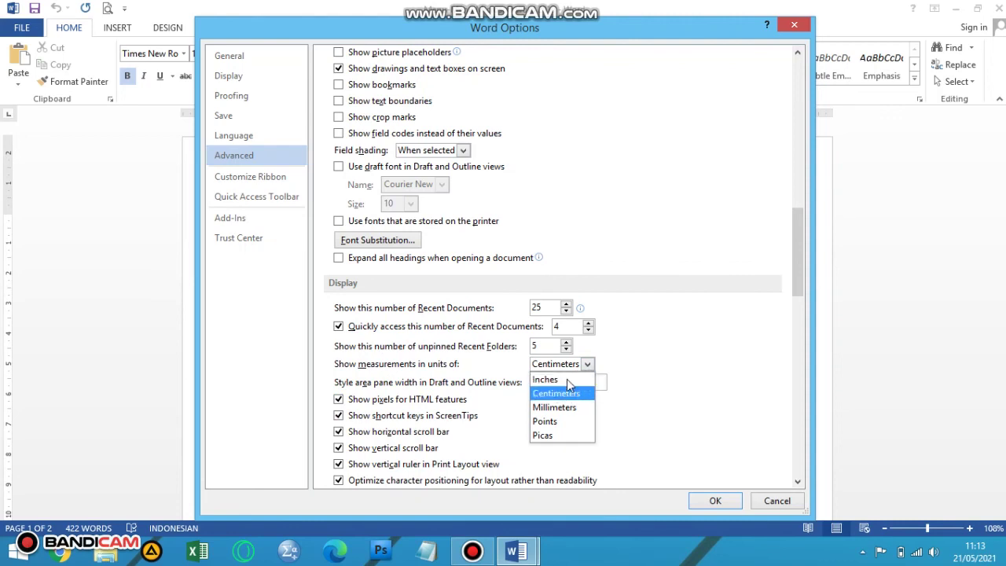
pyautogui.click(562, 394)
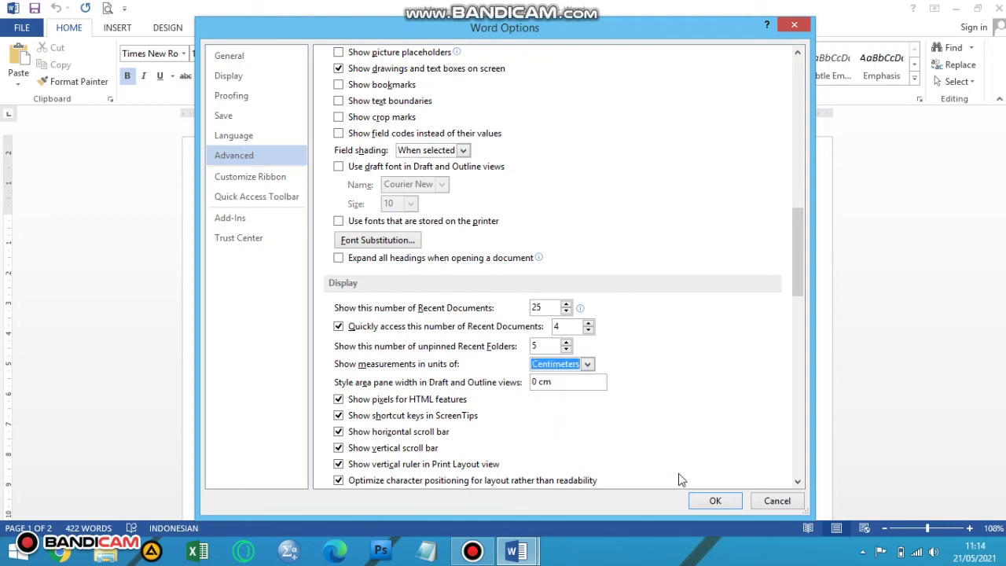
pyautogui.click(715, 501)
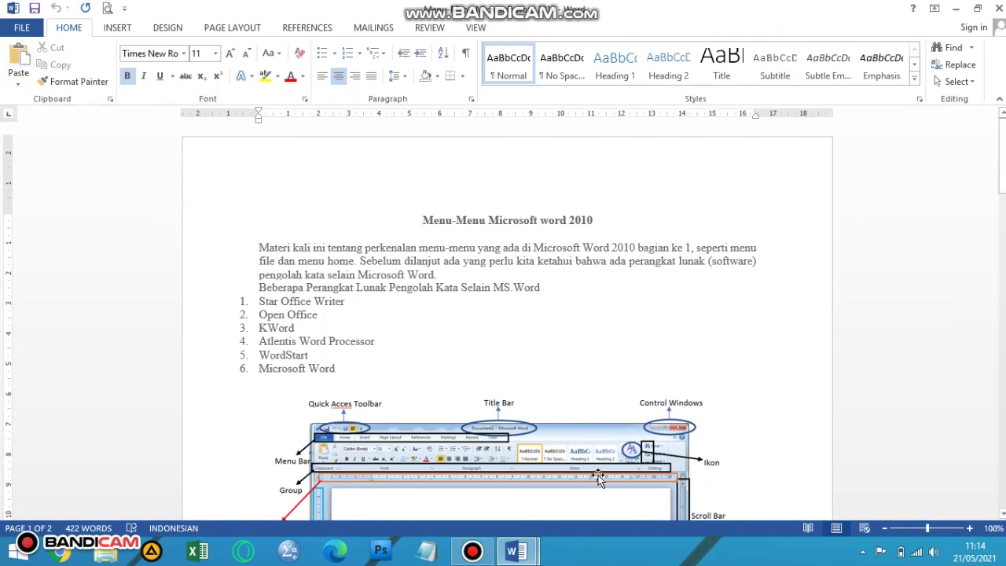
# Switch to the Bandicam screen recorder window
pyautogui.click(473, 550)
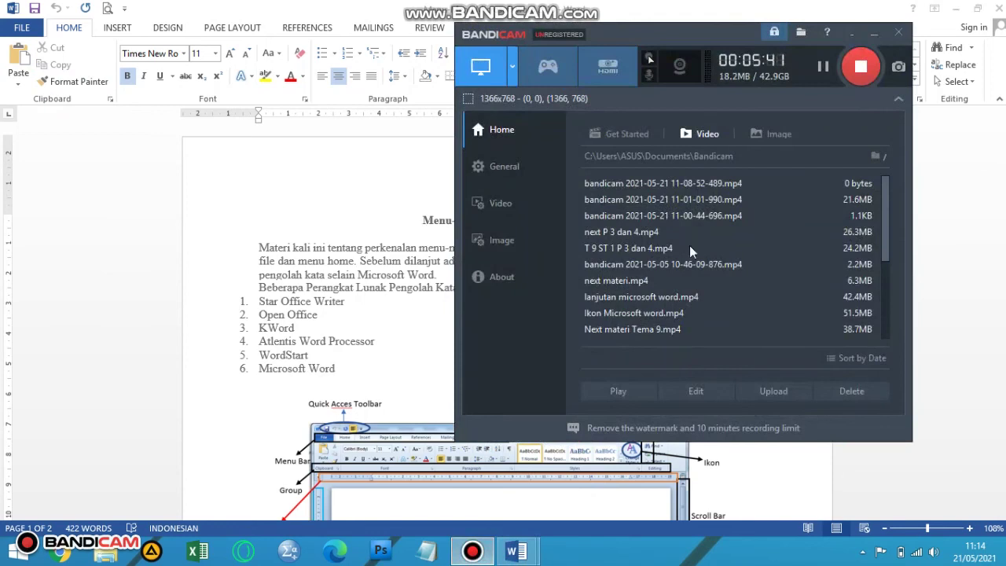